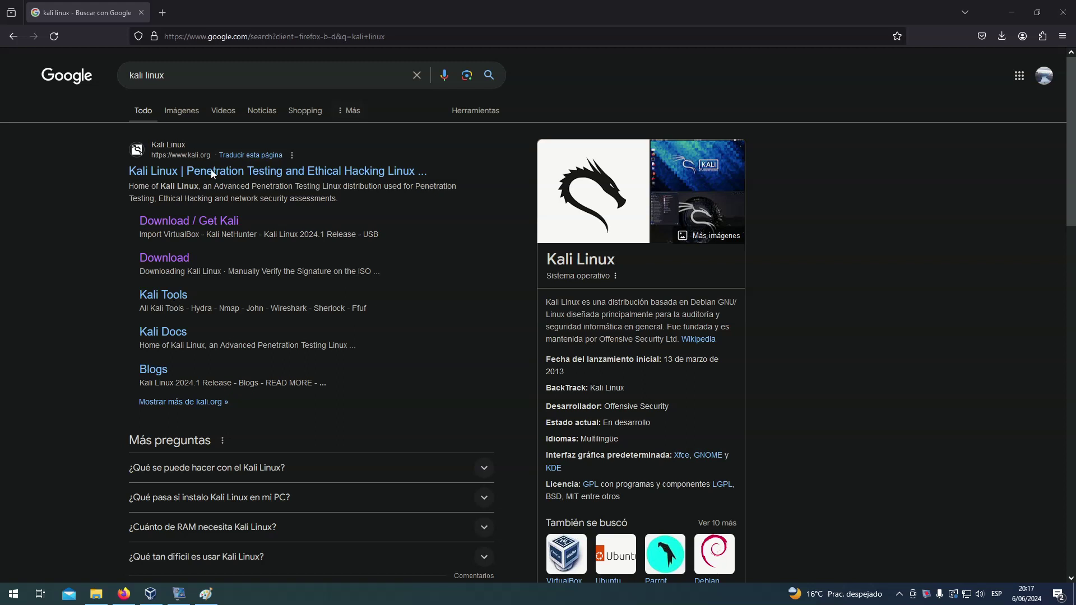
- Open the Kali 'Get Kali' download page from the kali.org search result
click(194, 220)
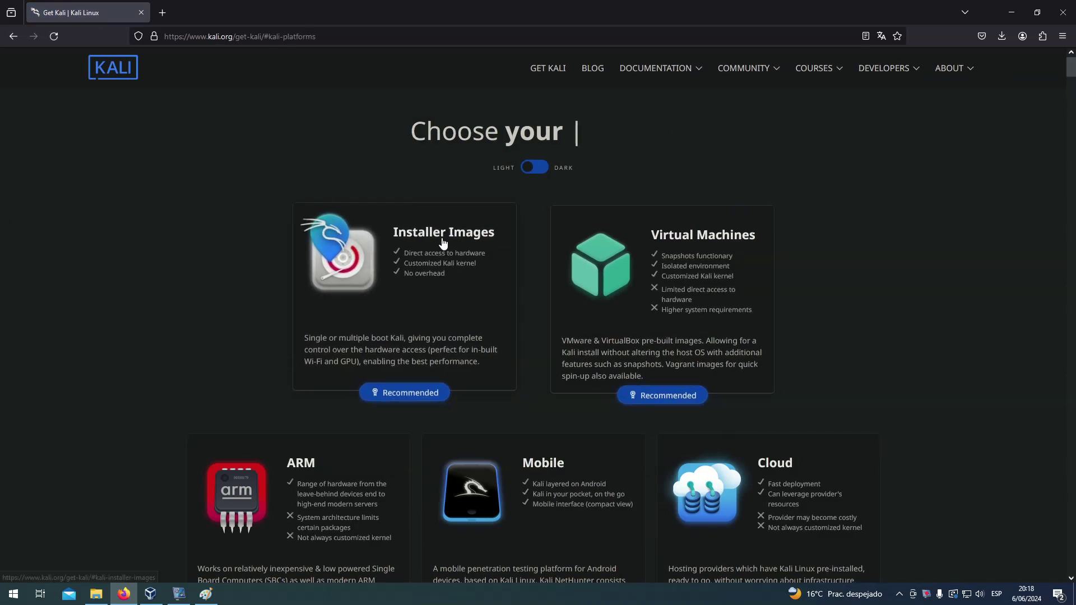
- Show the Kali 2024.2 Installer Images section with the 64-bit Installer card
click(421, 256)
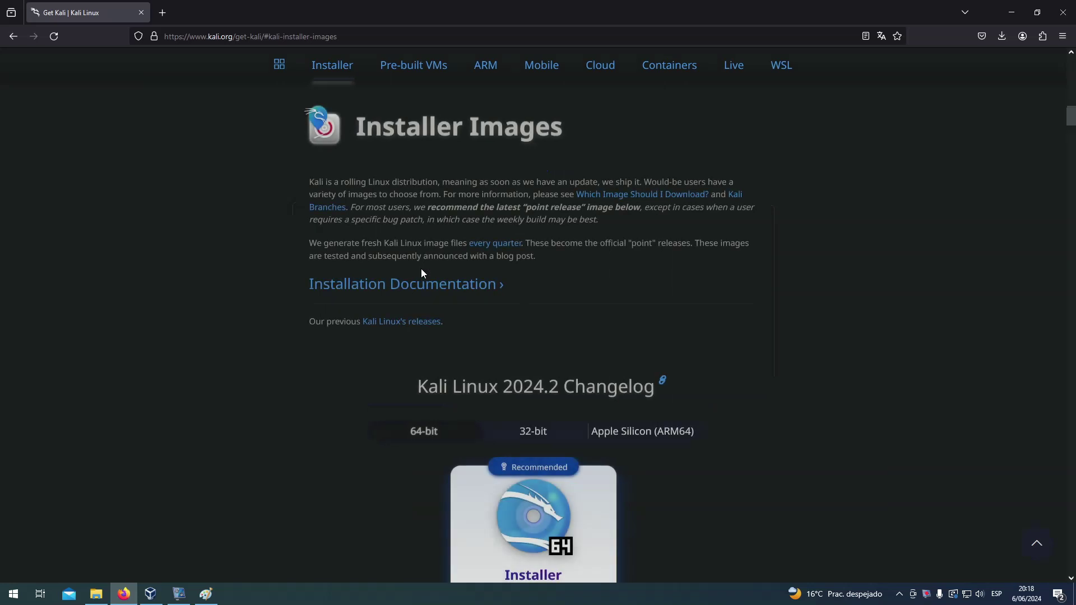
scroll(591, 347, down, 3)
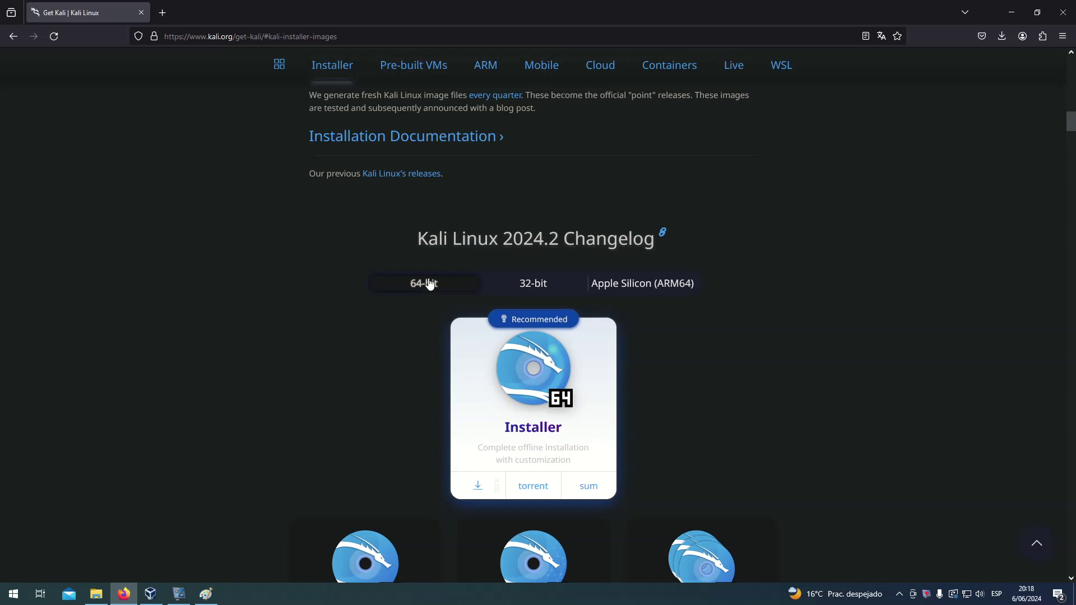
scroll(442, 341, down, 2)
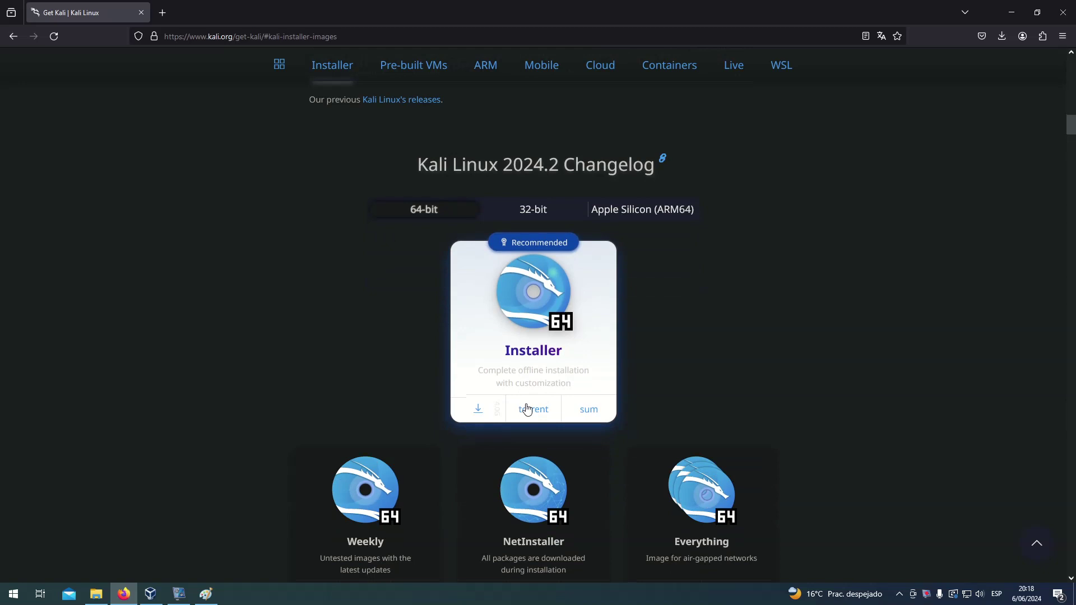
- Start the 64-bit installer ISO download, then cancel the duplicate download
click(480, 415)
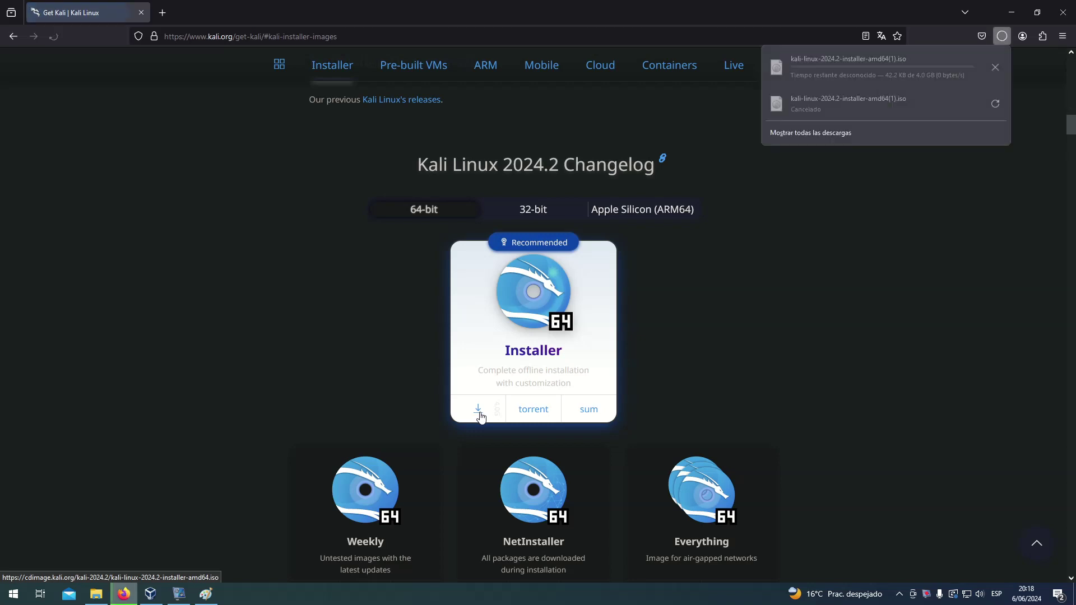
click(994, 68)
click(990, 194)
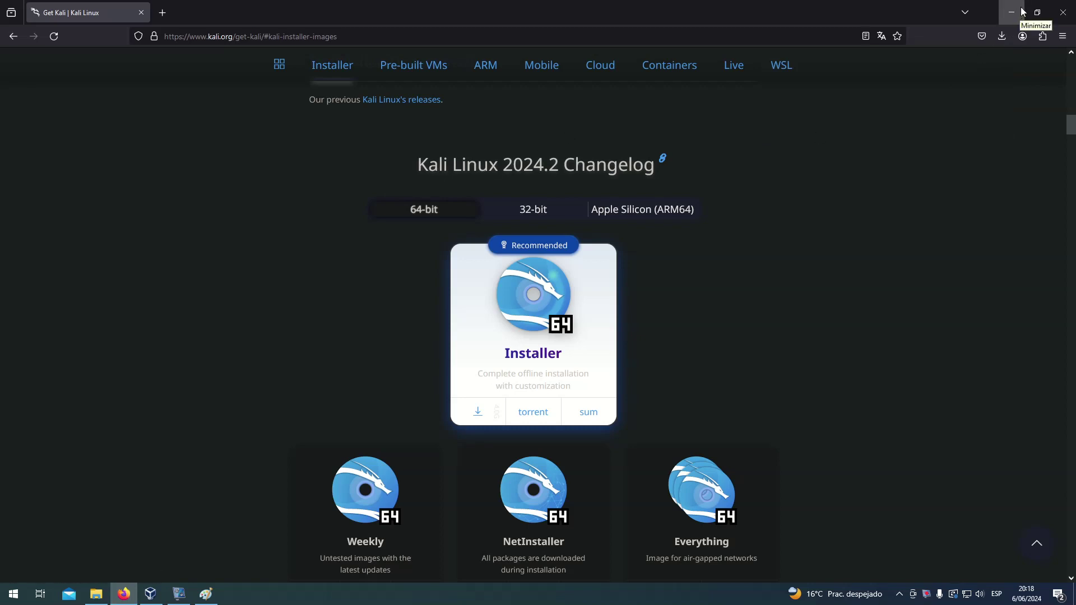
- Minimize Firefox and play the earlier vokoscreenNG recording fullscreen in VLC
click(1011, 12)
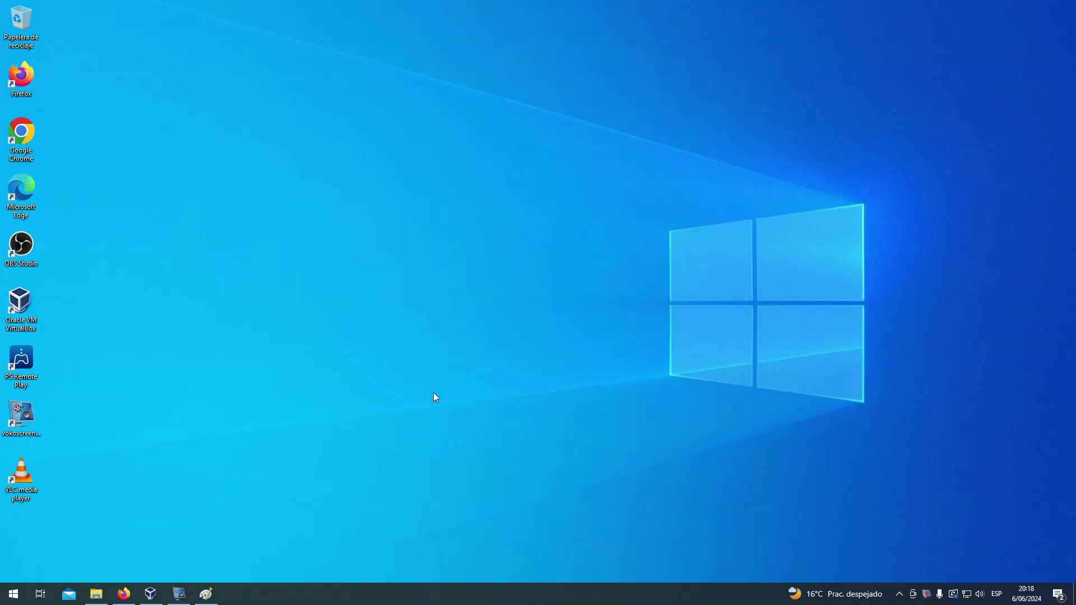
right_click(926, 594)
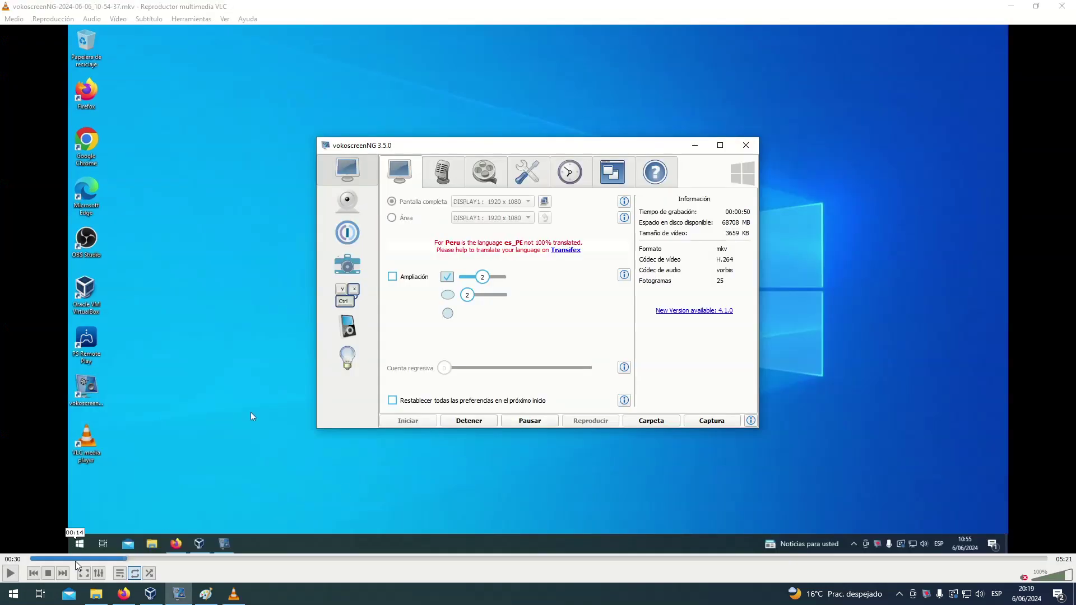
click(84, 577)
- Attach kali-linux-2024.2-installer-amd64.iso to the new VM and continue to Hardware
key(space)
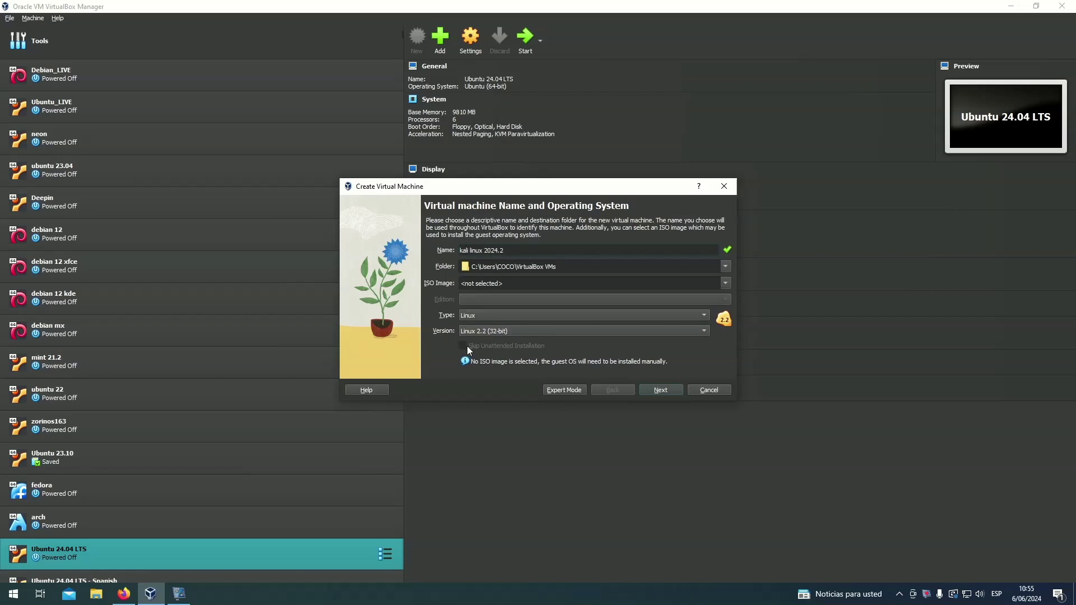
click(725, 283)
click(556, 298)
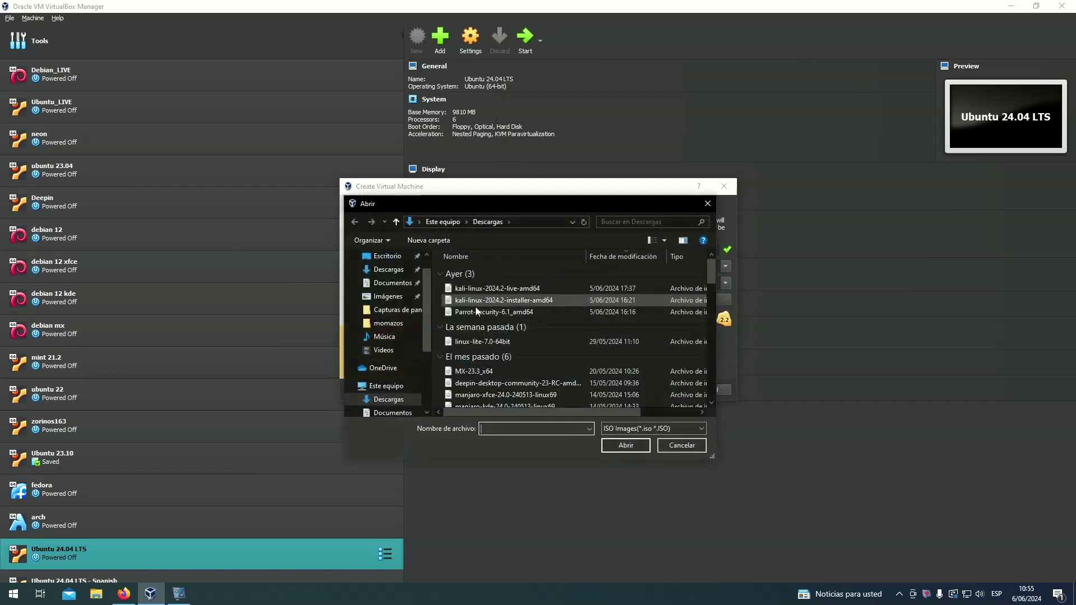
click(502, 301)
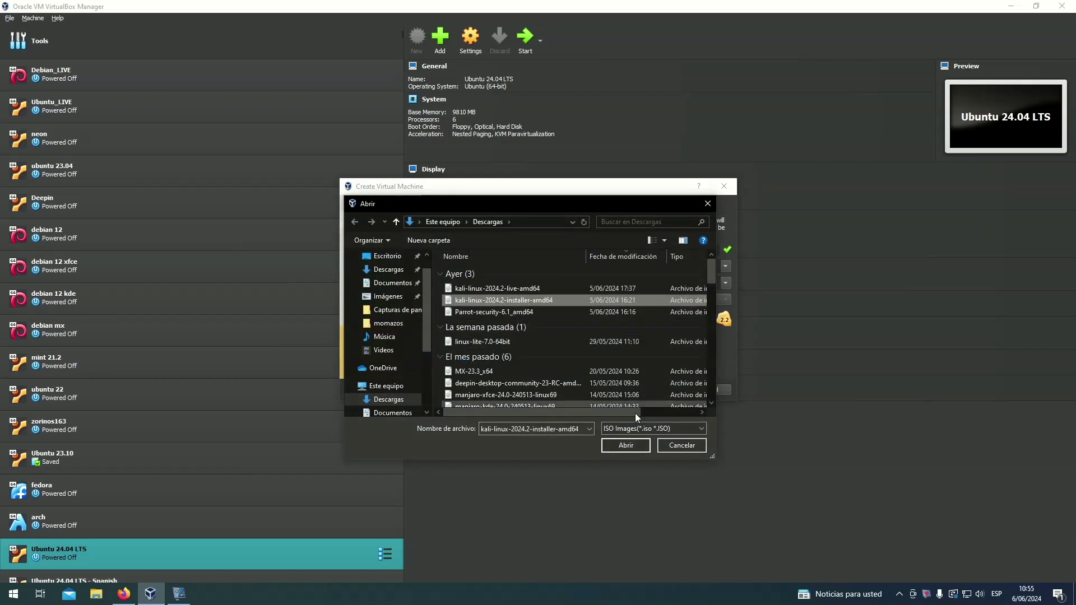
click(633, 445)
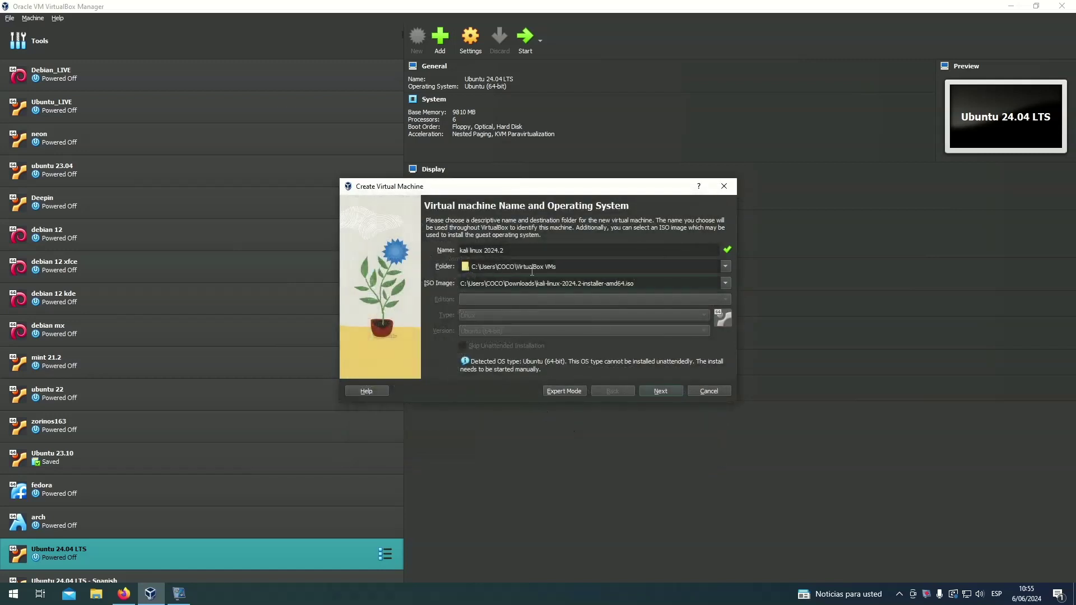
click(662, 391)
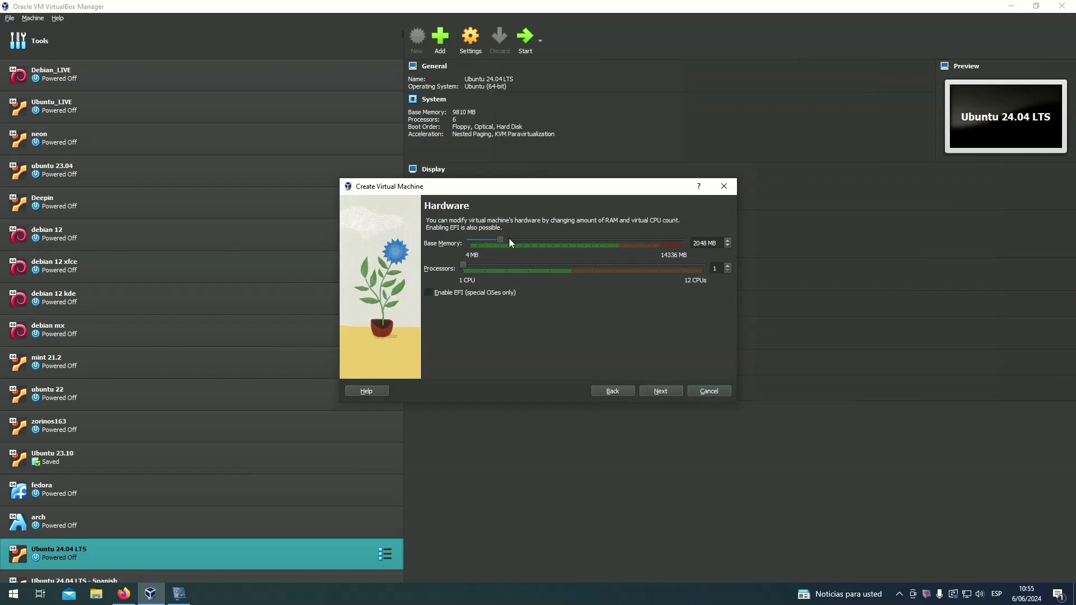
- Give the VM about 9810 MB memory and 6 processors, keep a 25 GB disk, and finish
drag(514, 242, 615, 249)
click(658, 391)
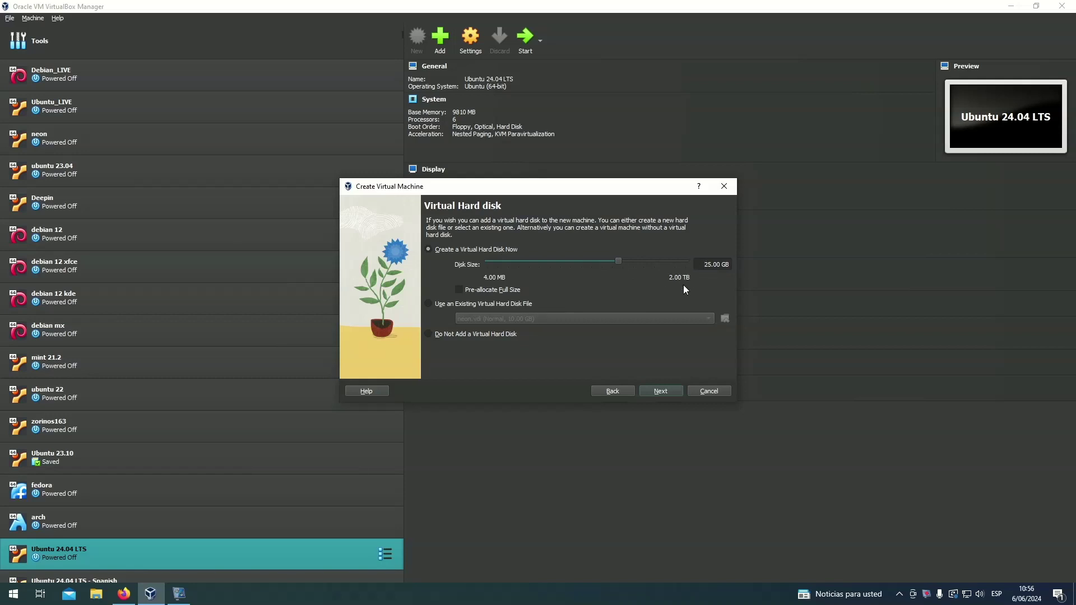
click(660, 391)
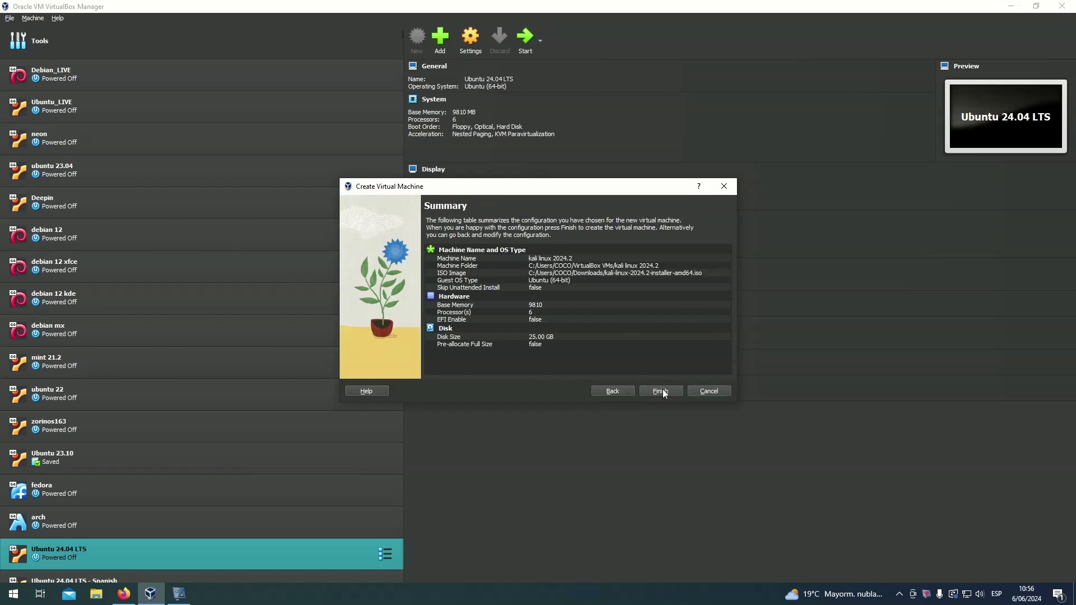
click(663, 391)
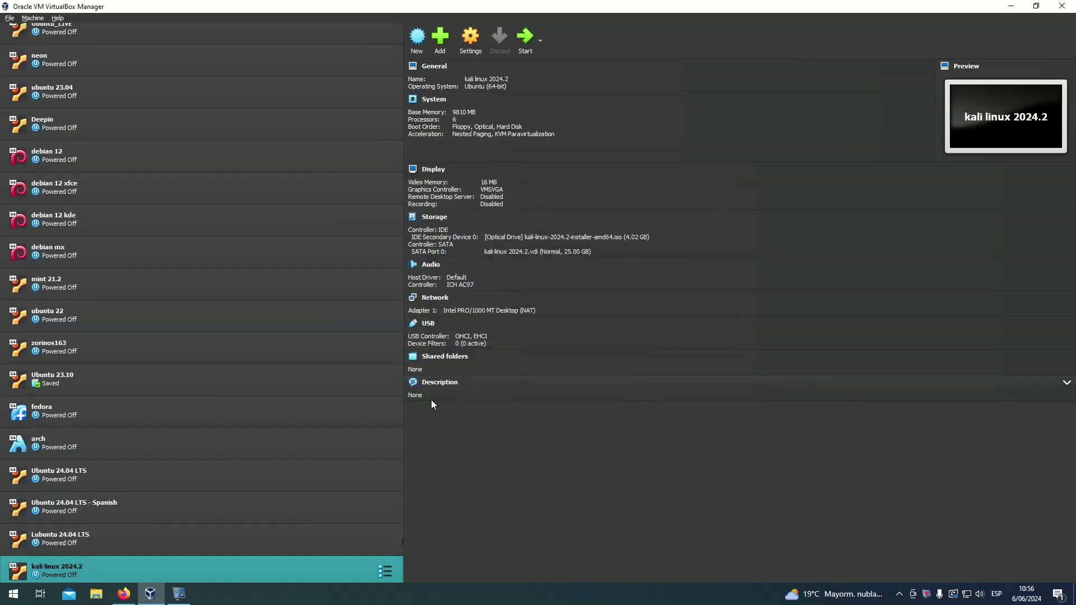
- In the VM's settings, raise video memory to 128 MB
click(470, 51)
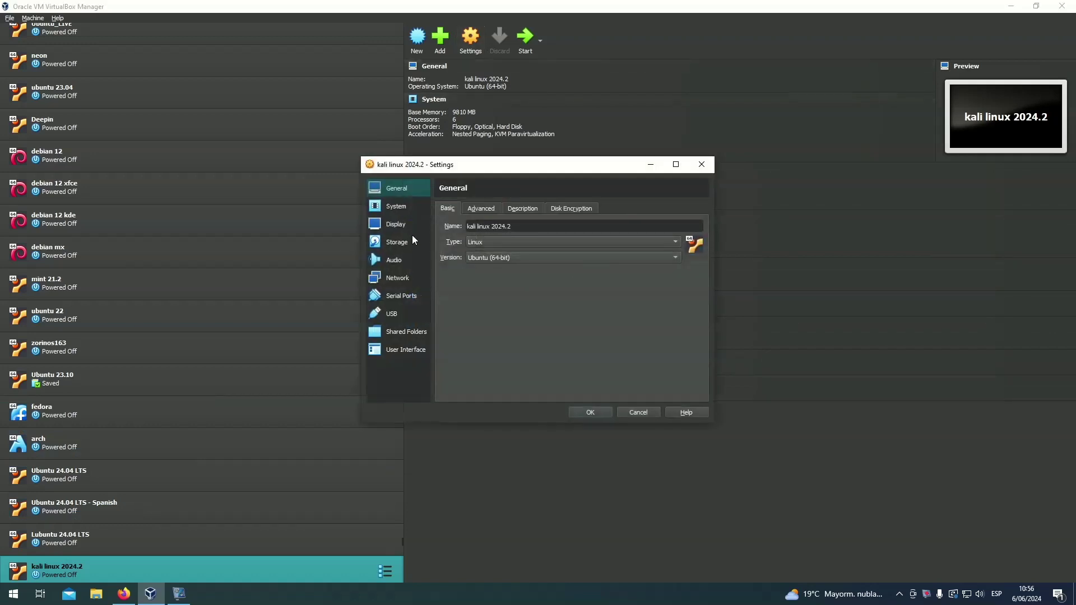
click(411, 209)
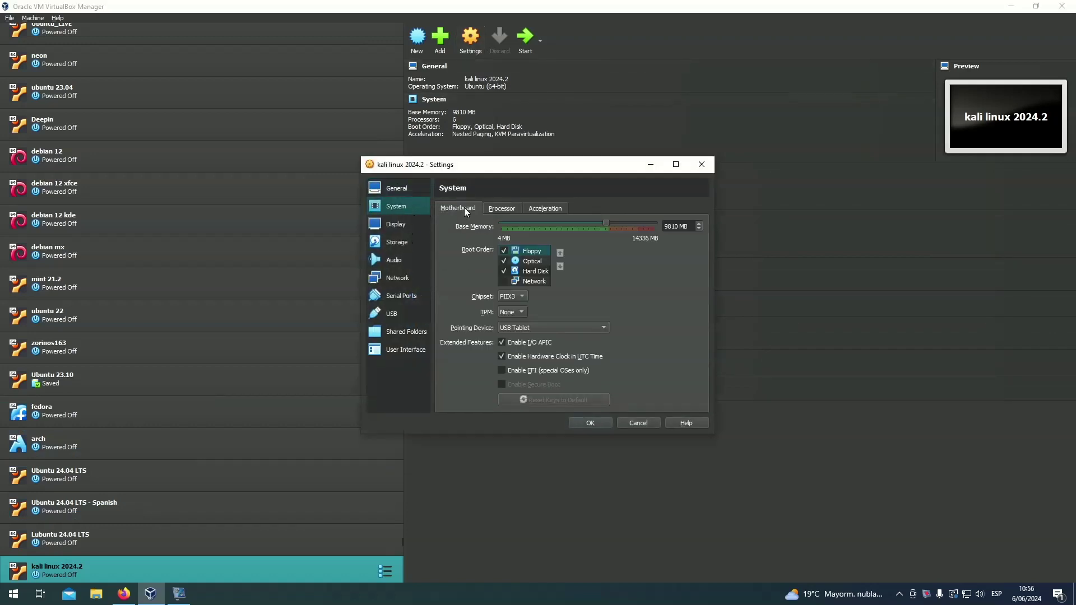
click(500, 207)
click(529, 206)
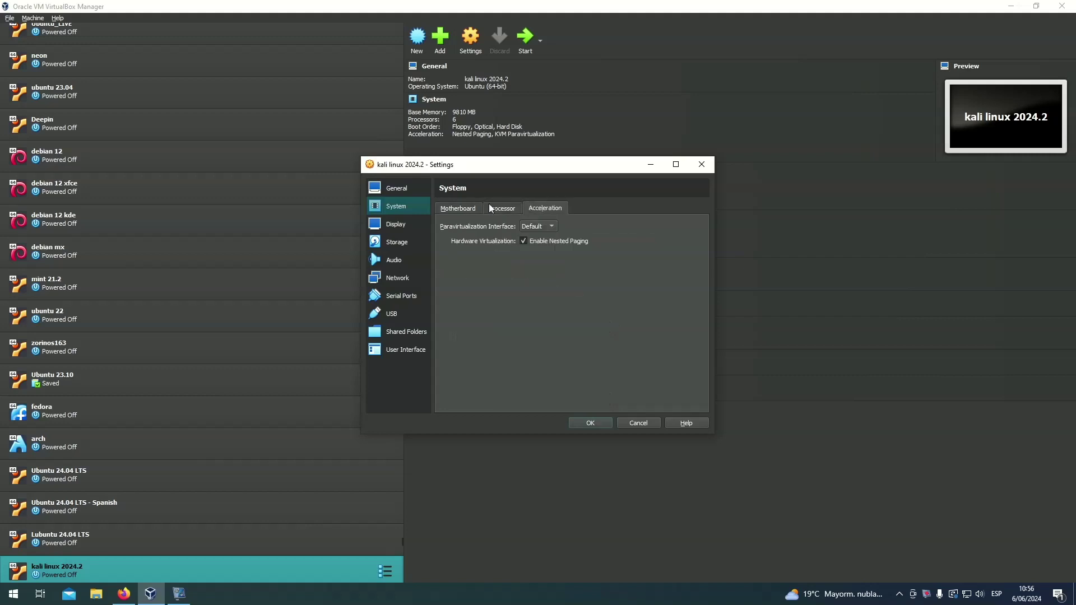
click(416, 223)
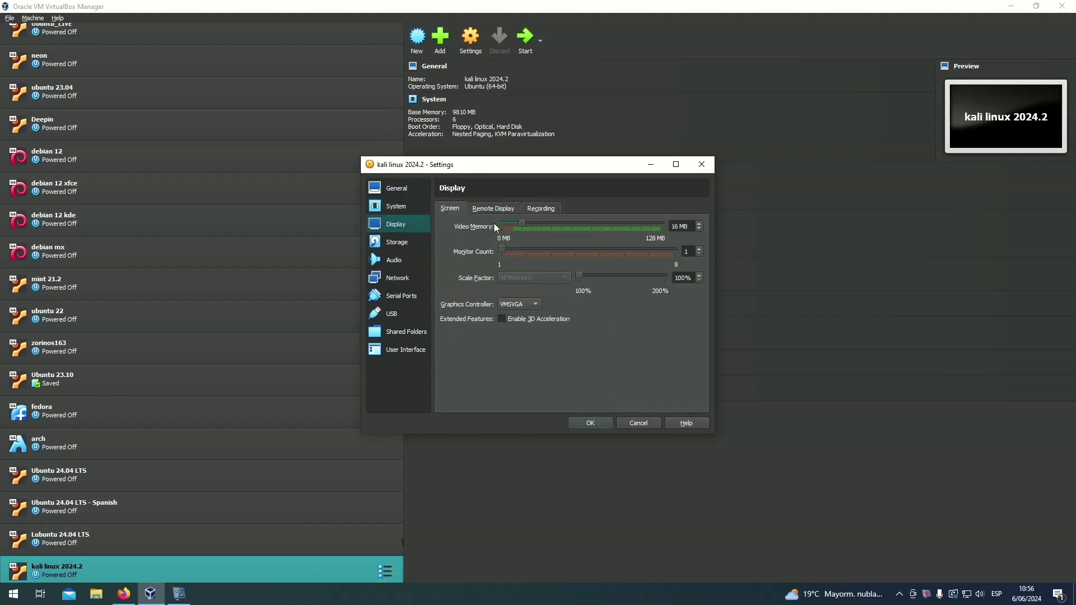
drag(521, 223, 701, 233)
- Review the Storage, Audio and Network settings, then save the VM settings
click(412, 244)
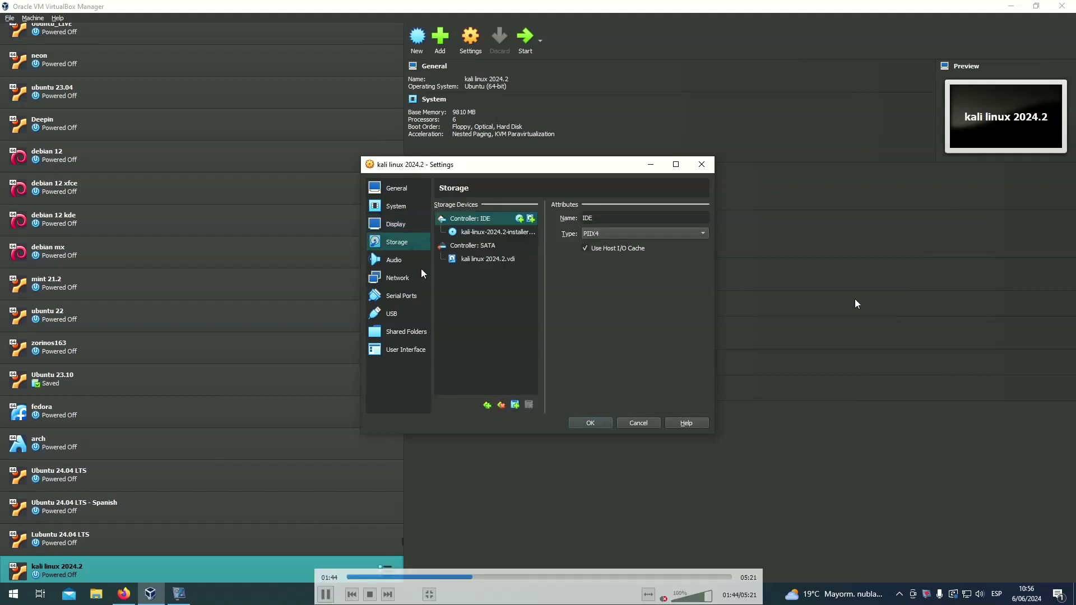
click(417, 263)
click(415, 281)
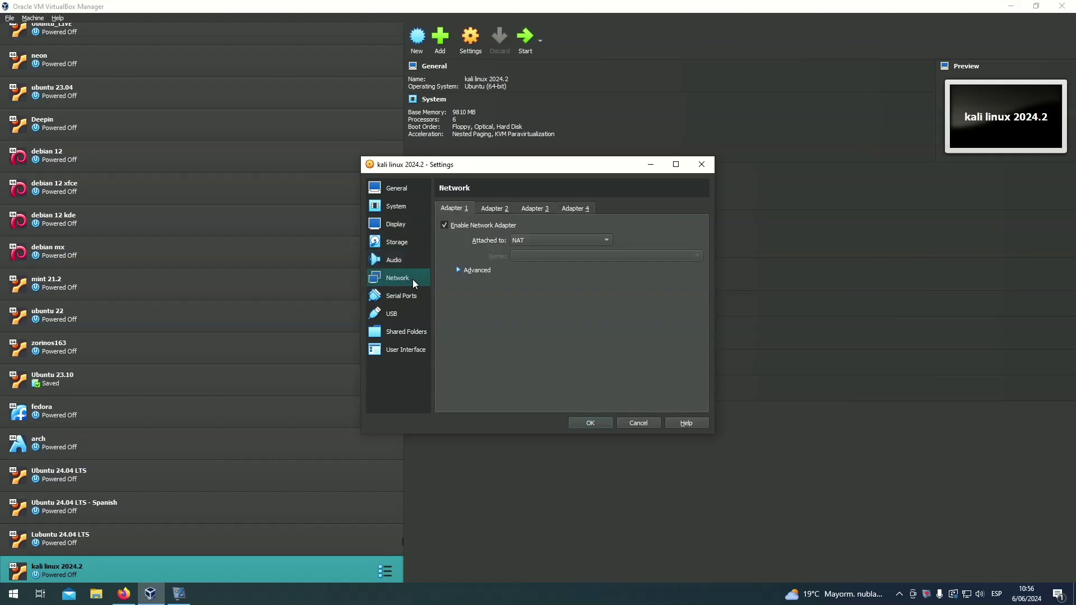
click(409, 260)
click(409, 242)
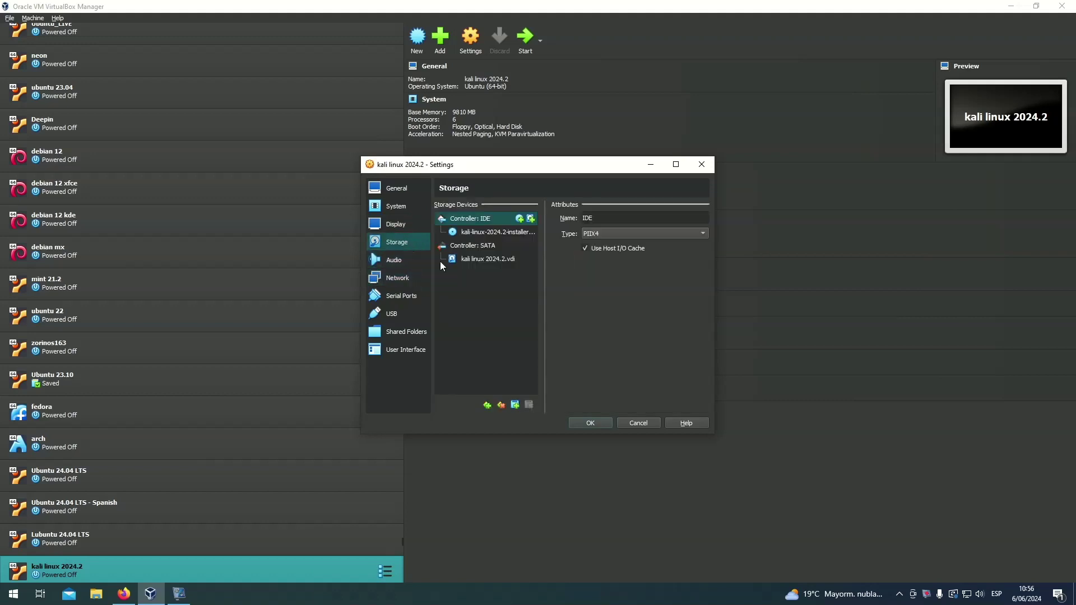
click(590, 422)
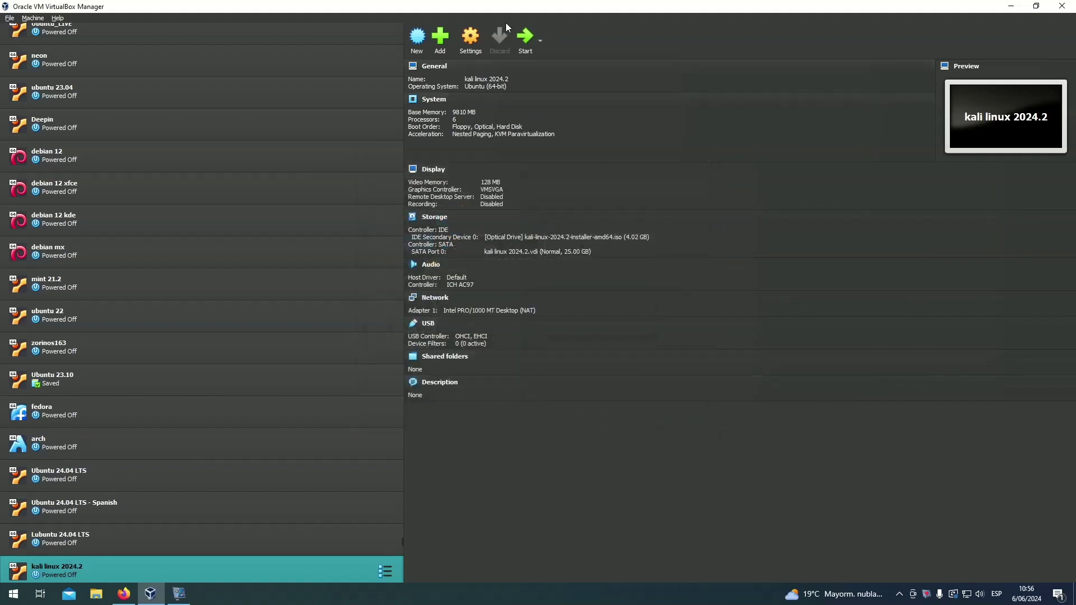
- Boot the kali linux 2024.2 VM and launch Graphical install from the boot menu
click(1011, 7)
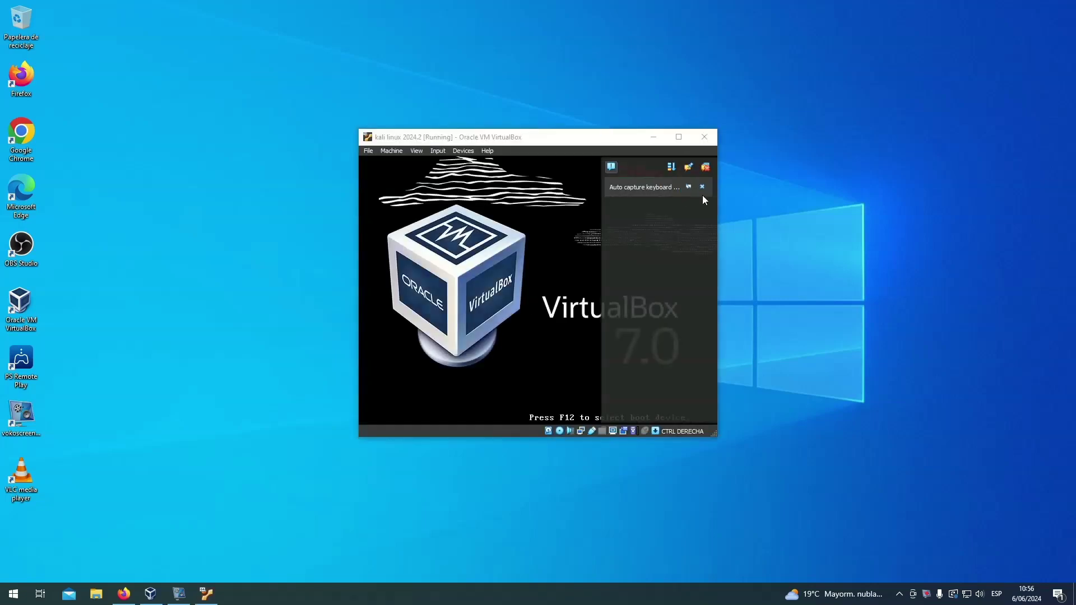
click(703, 188)
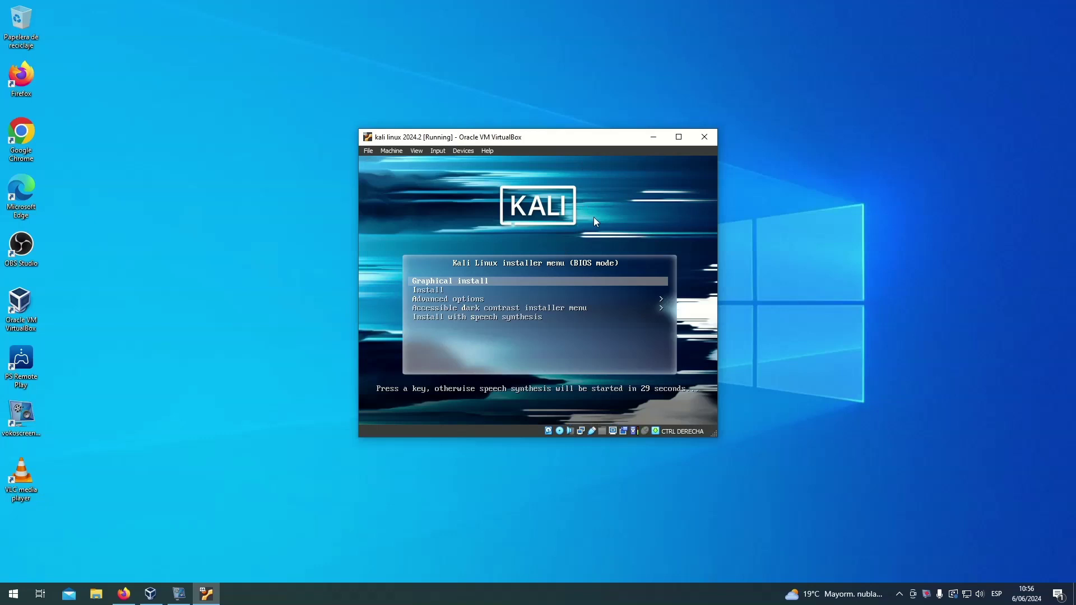
key(Down)
key(Down)
key(Up)
key(Up)
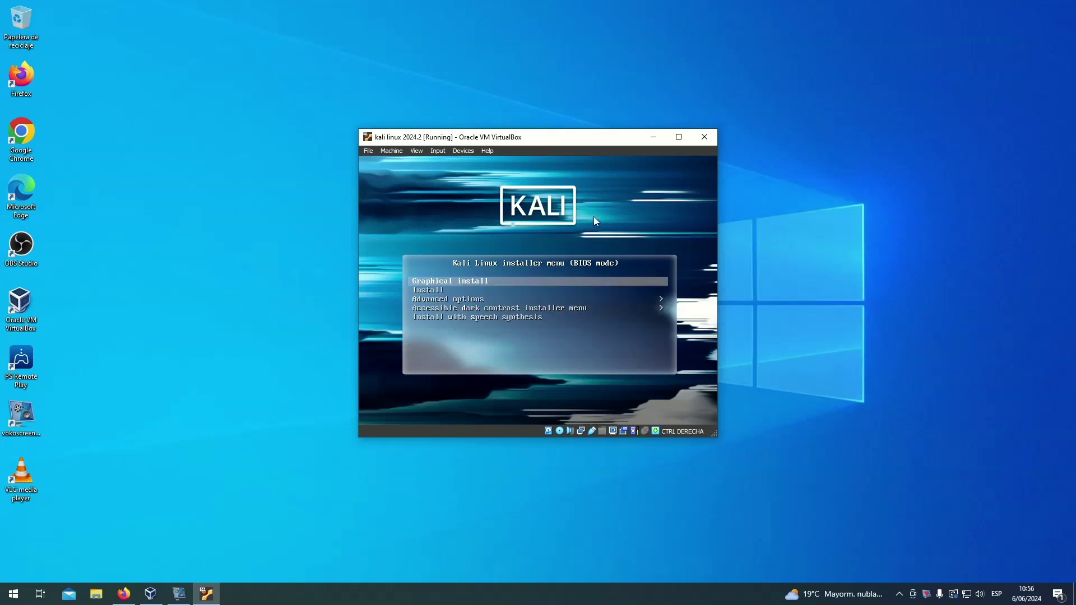
key(Return)
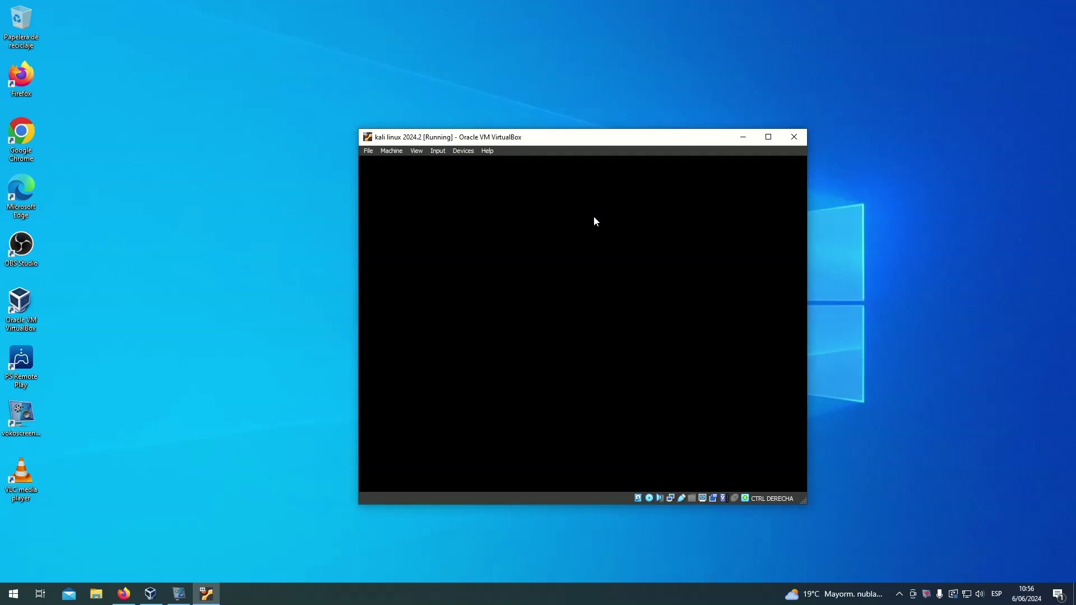
- Move the VM window and accept English as language and United States as location
drag(587, 141, 518, 83)
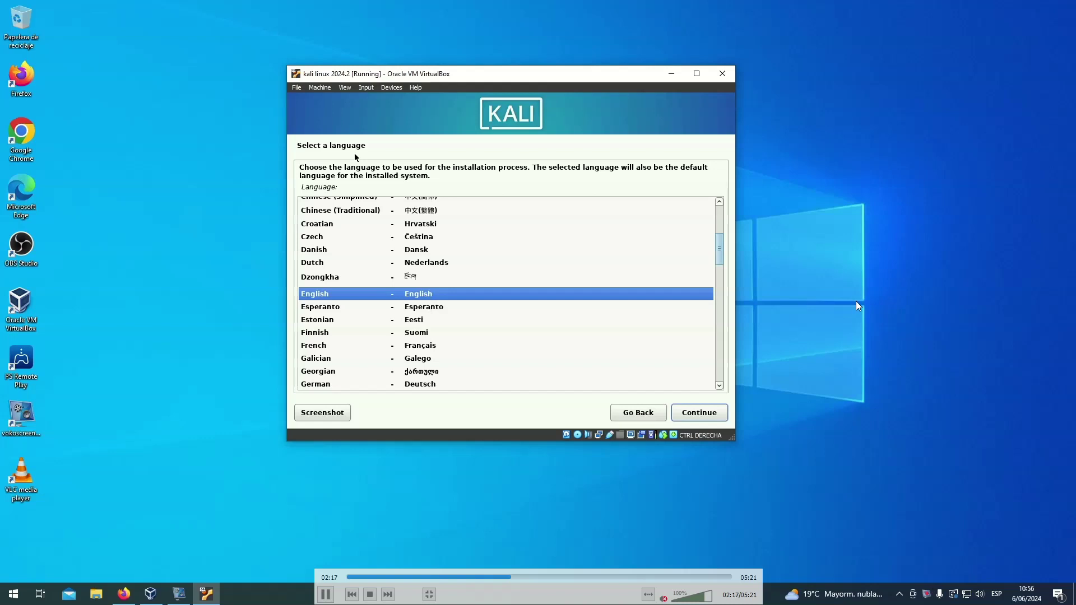
click(695, 416)
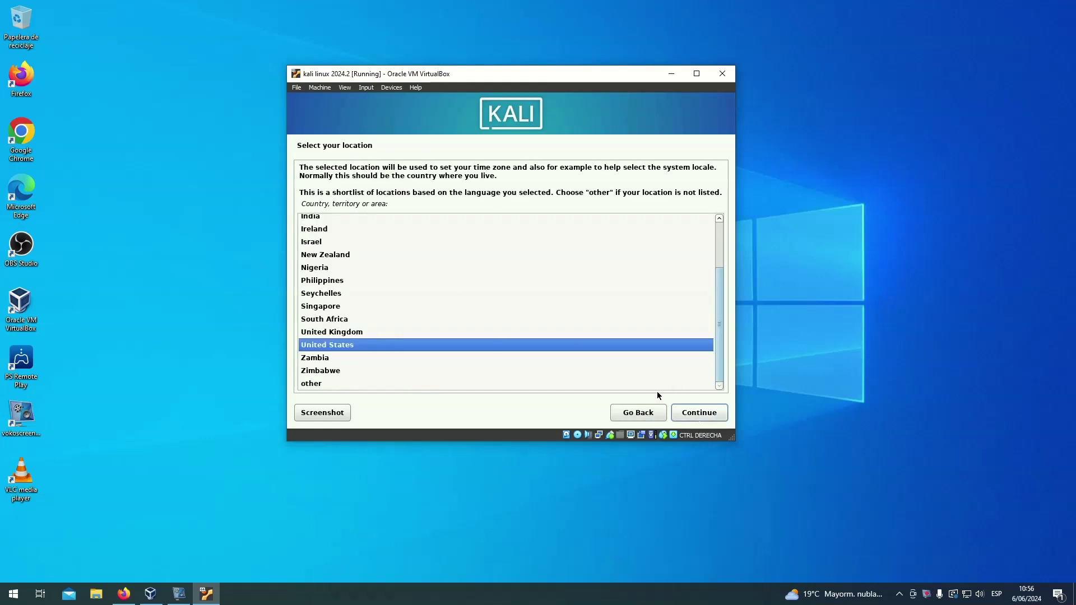
click(707, 413)
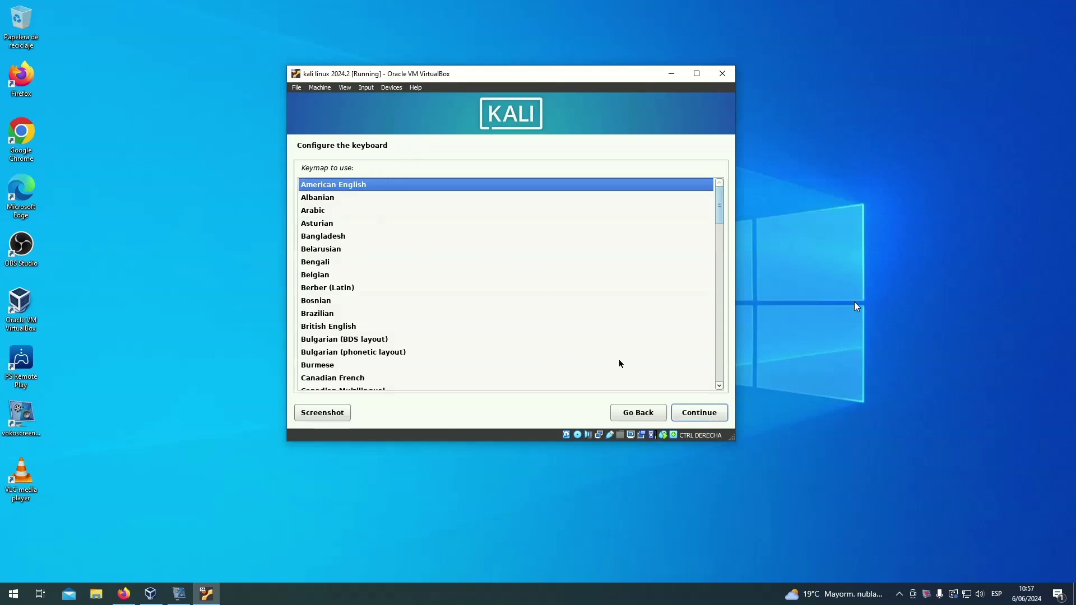
- Use the screen recorder's tray menu twice while installer components load
right_click(926, 594)
click(909, 492)
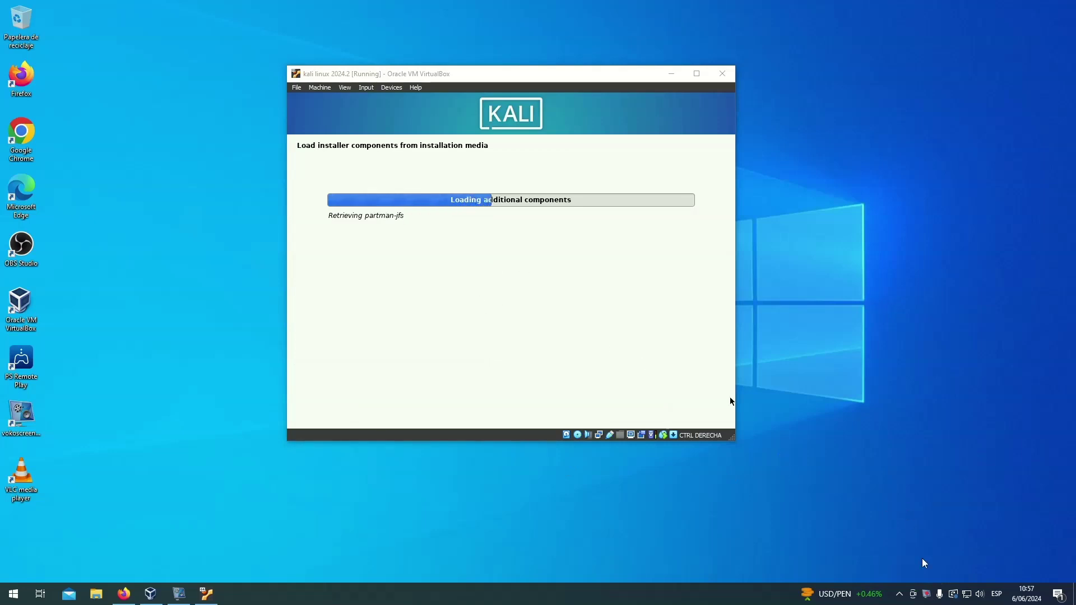
right_click(926, 594)
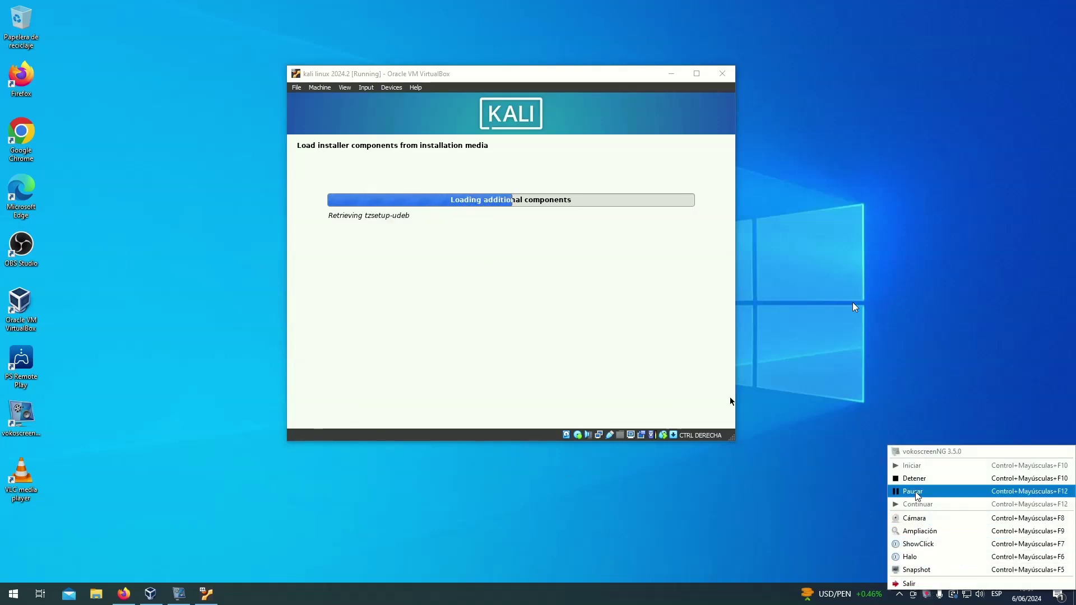
click(914, 492)
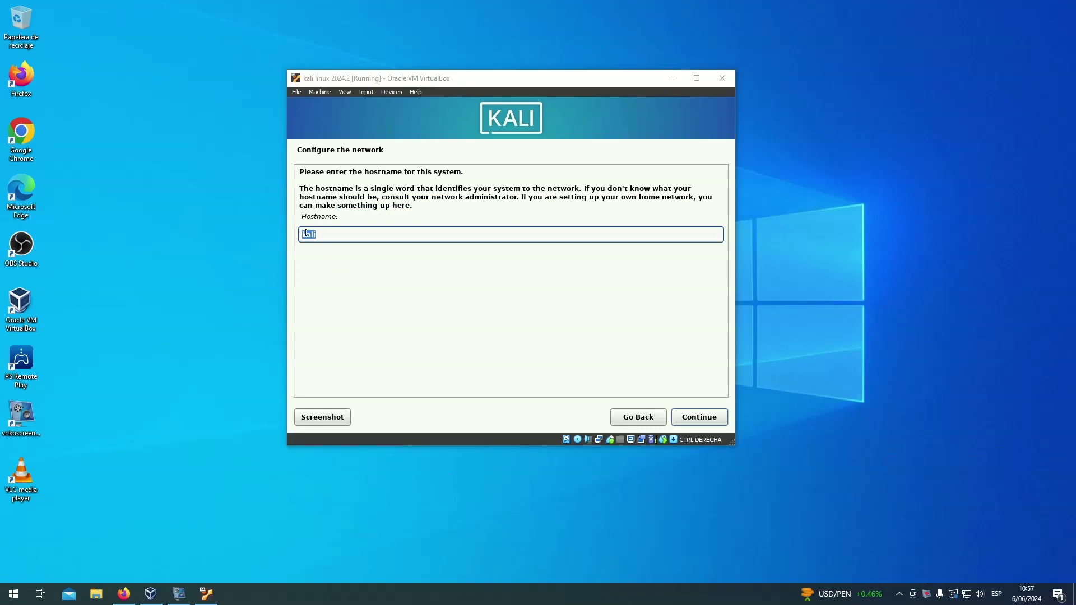
- Keep hostname kali, leave the domain empty, and enter the new user's full name
click(699, 417)
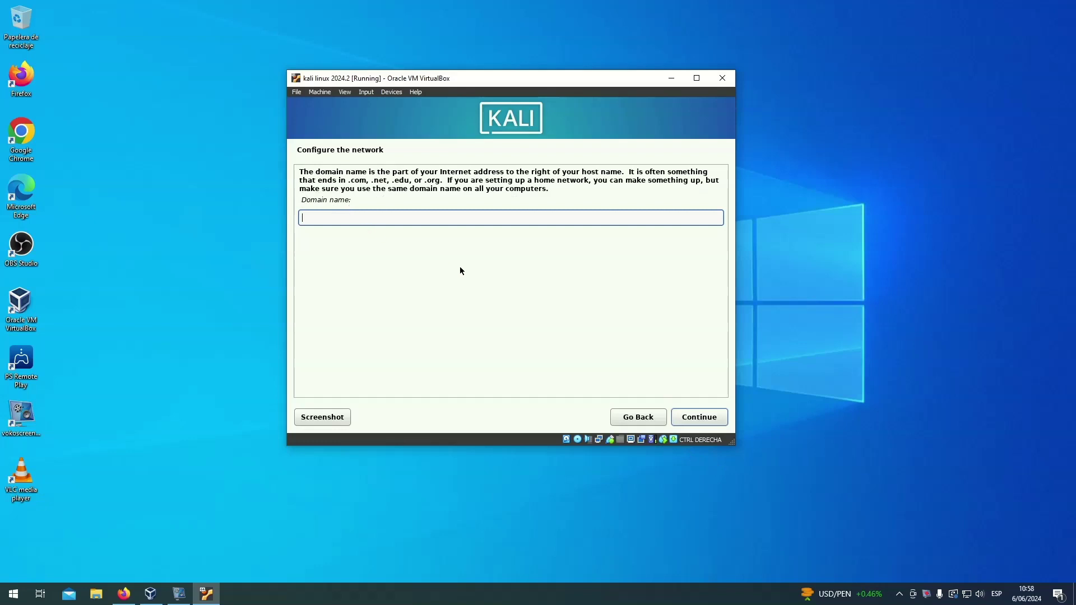
click(699, 417)
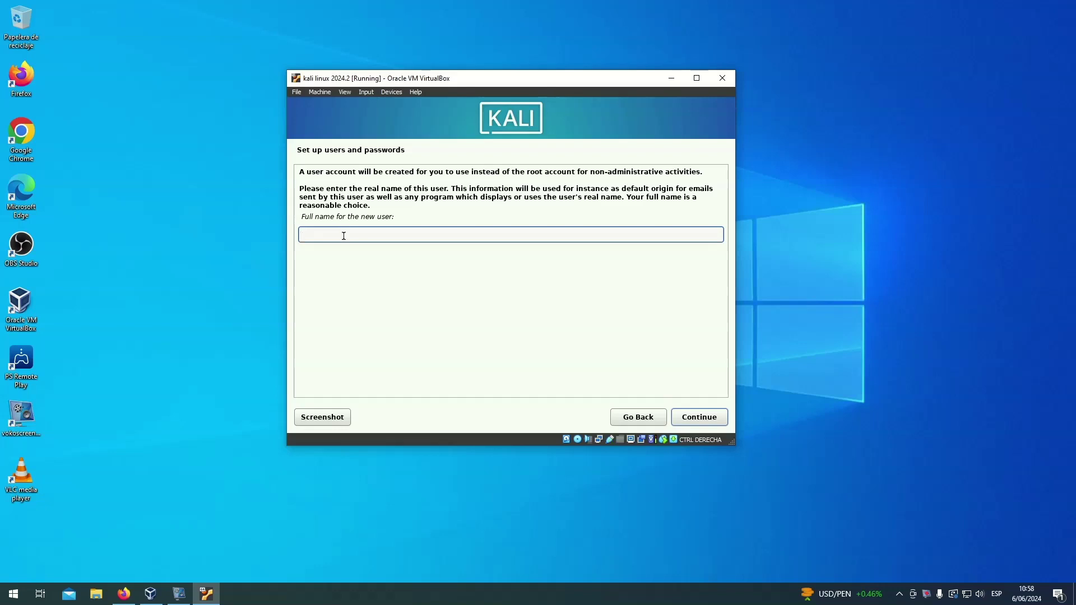
text(DISTROTESTER)
click(716, 421)
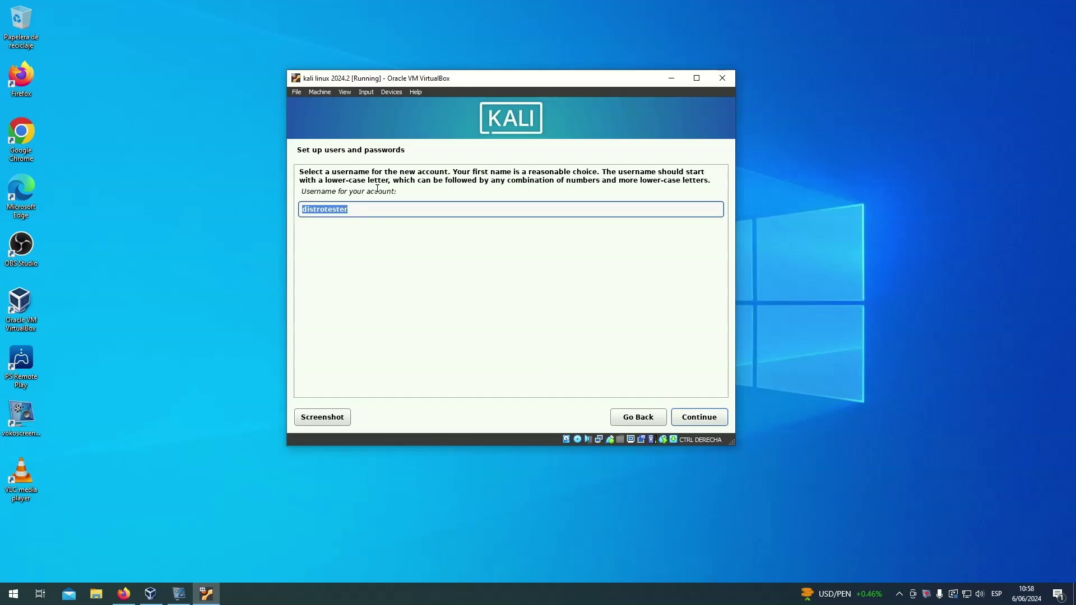
- Accept the suggested username and set and verify the account password
click(399, 209)
click(684, 419)
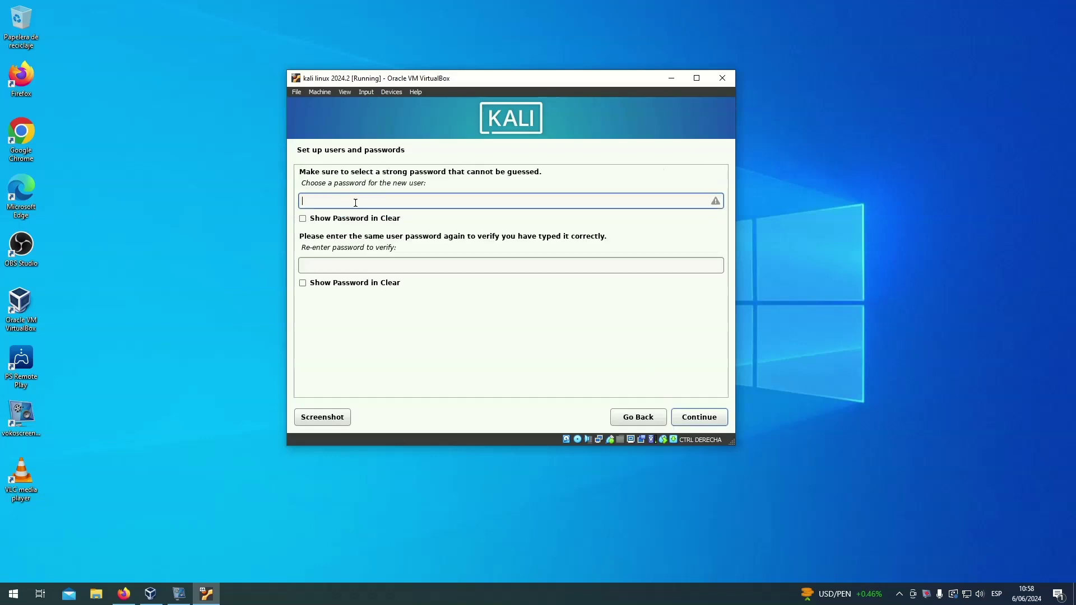
text(k)
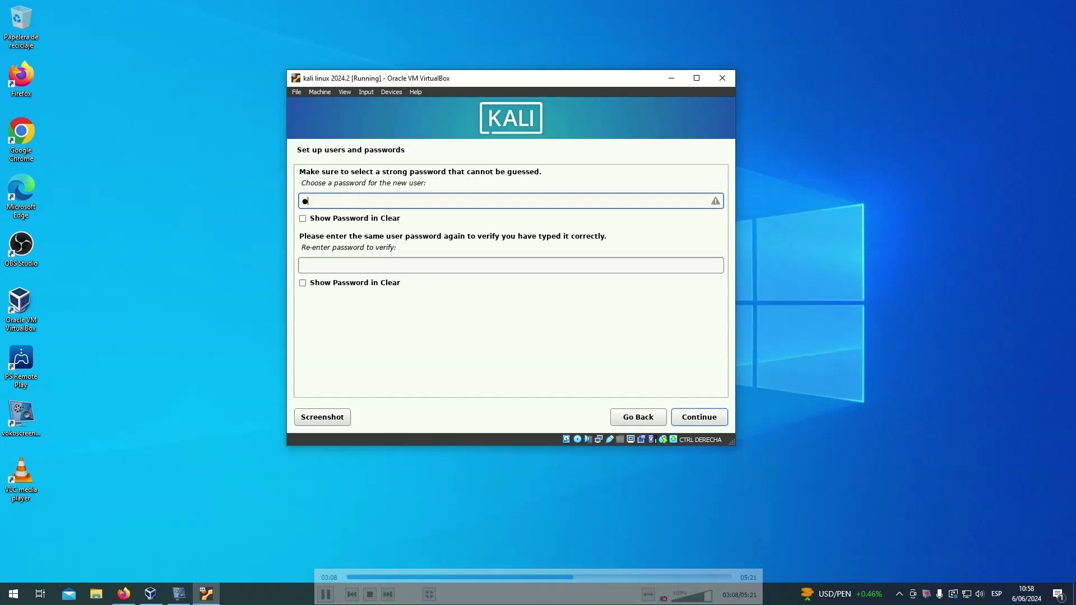
click(403, 268)
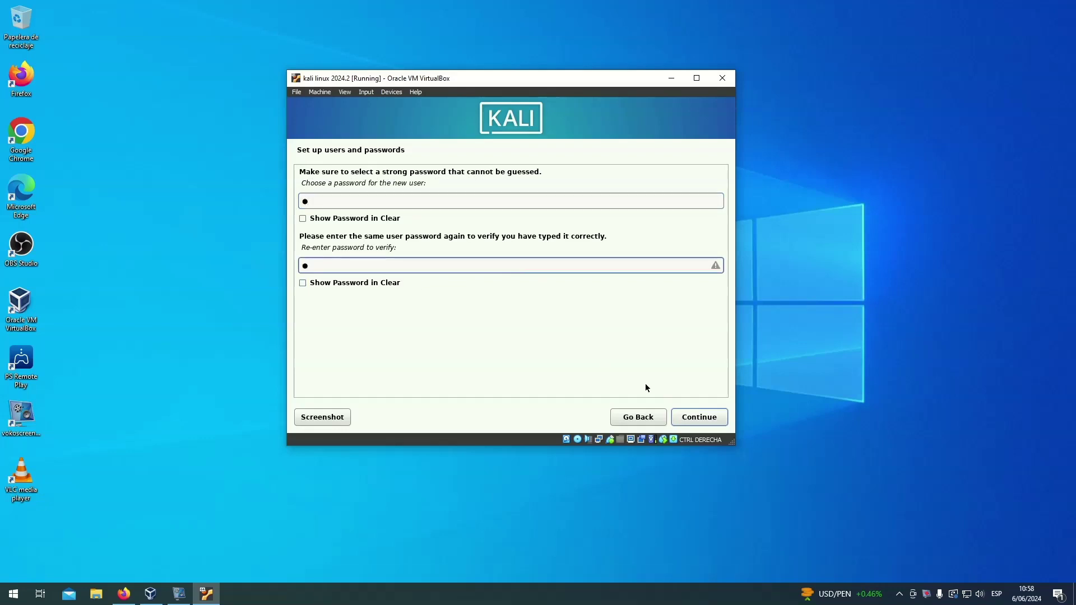
click(701, 416)
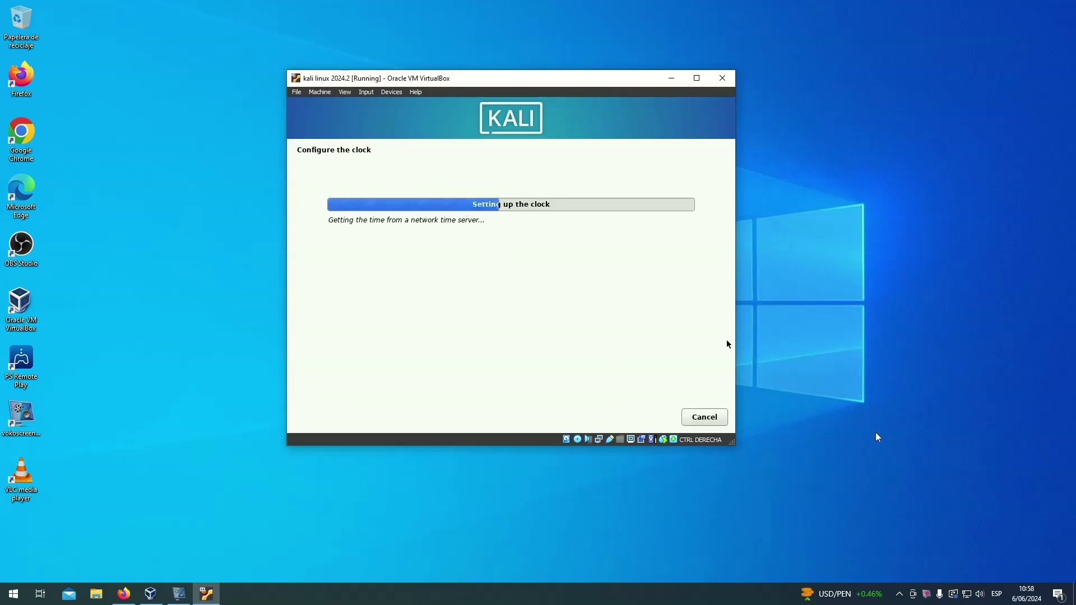
- Use the screen recorder's tray menu while the installer sets up the clock
right_click(927, 594)
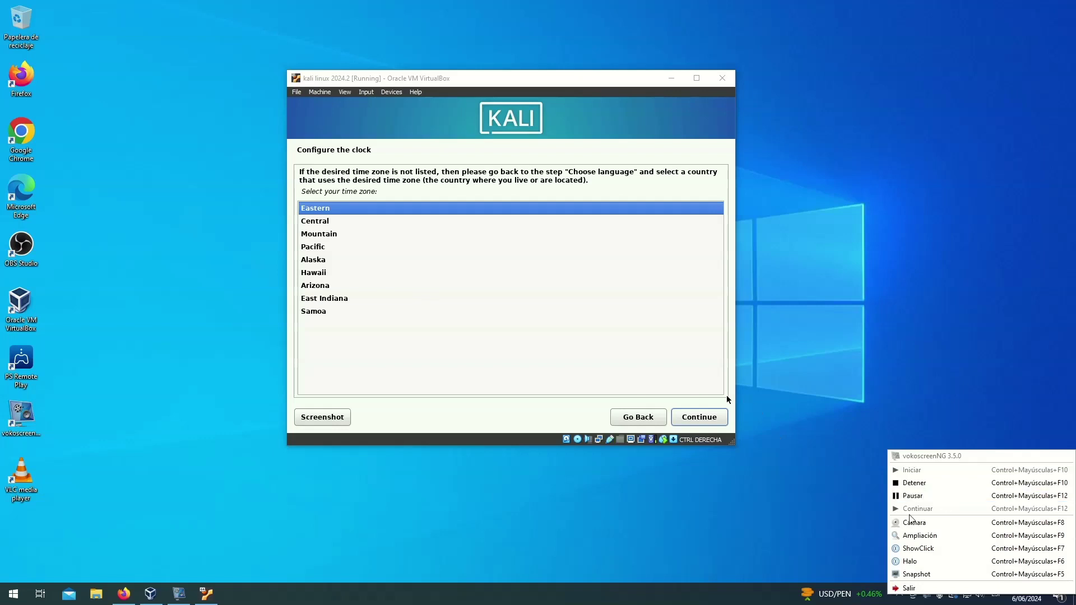
click(913, 496)
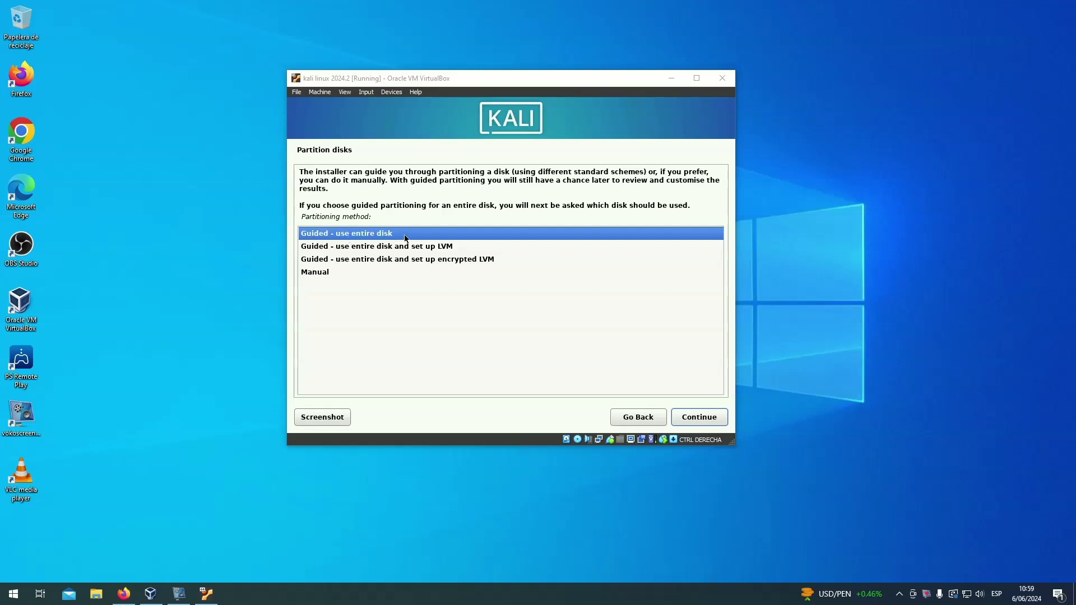
- Partition the whole sda disk with guided partitioning, all files in one partition, and write the changes
click(708, 418)
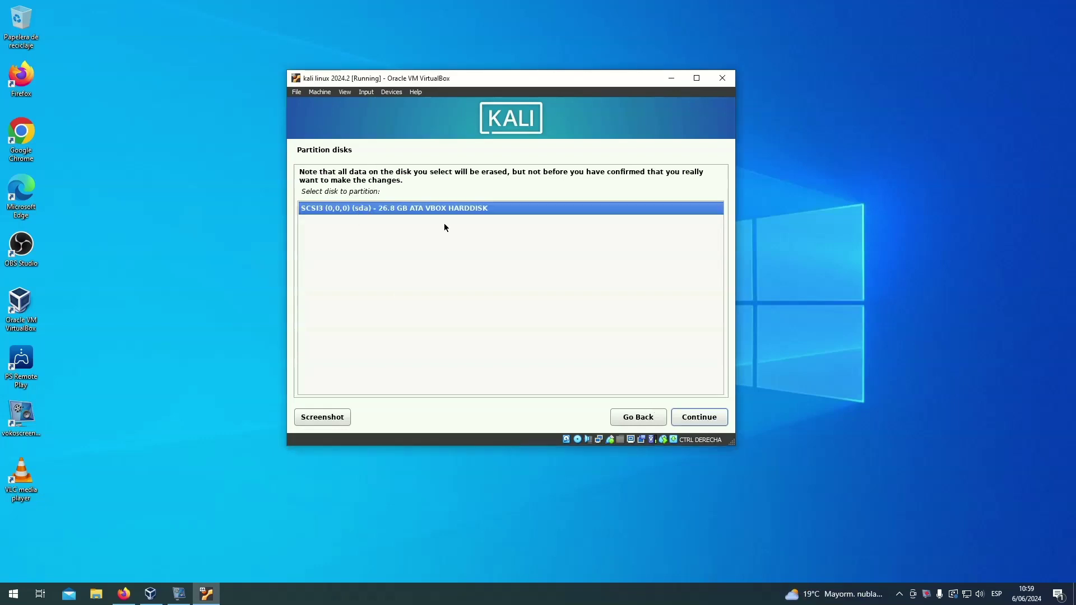
click(693, 417)
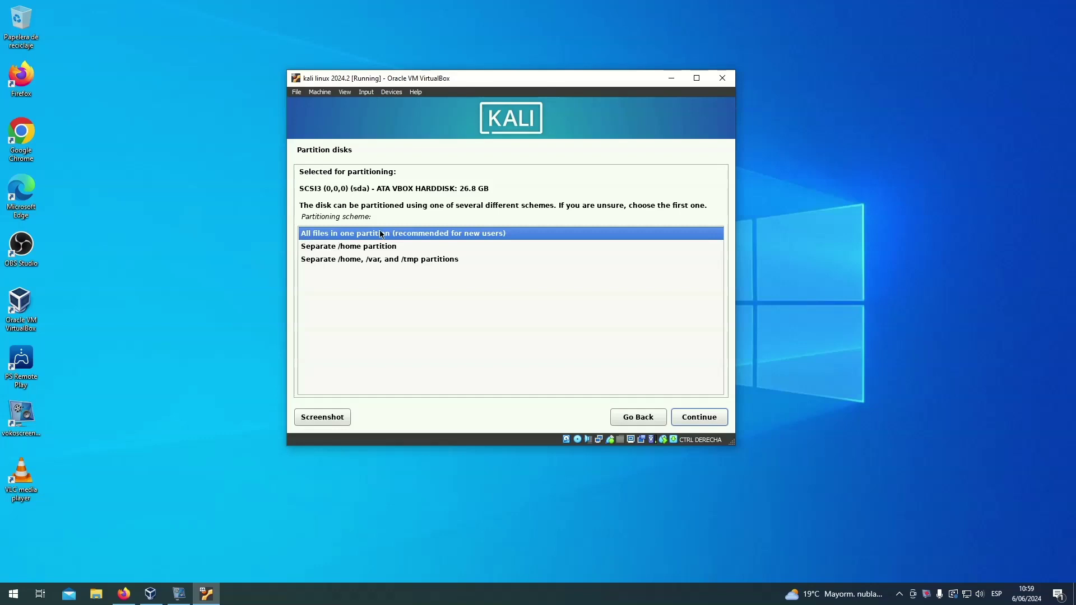
click(698, 416)
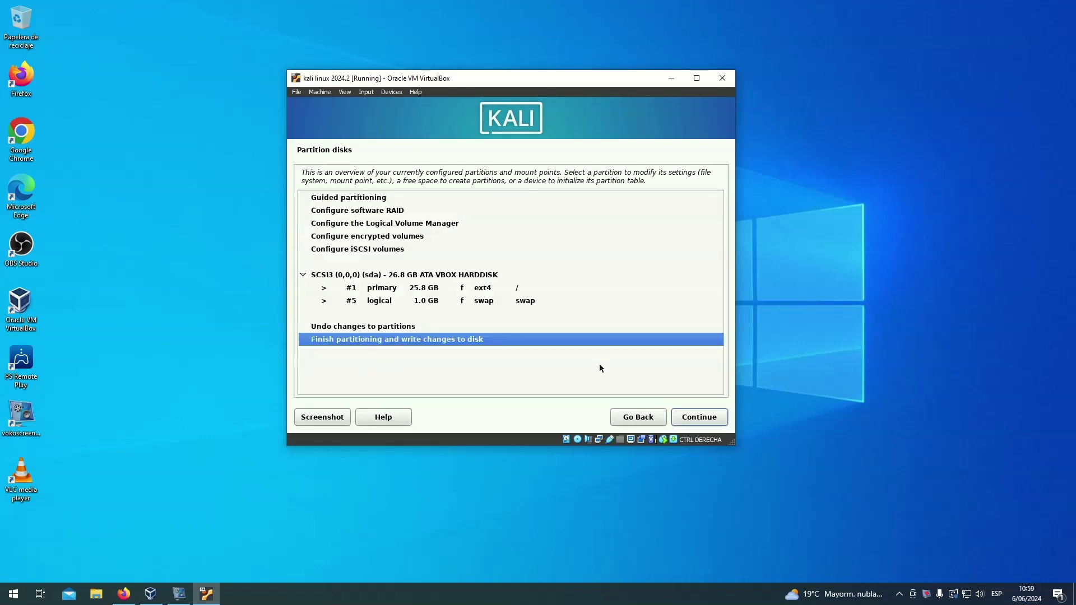
click(710, 417)
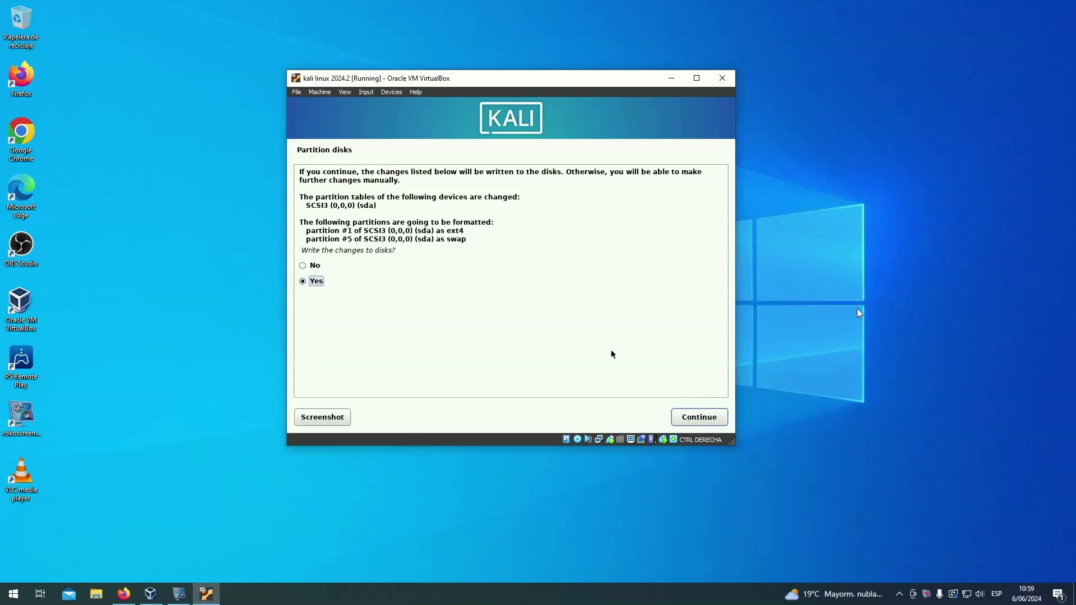
click(708, 417)
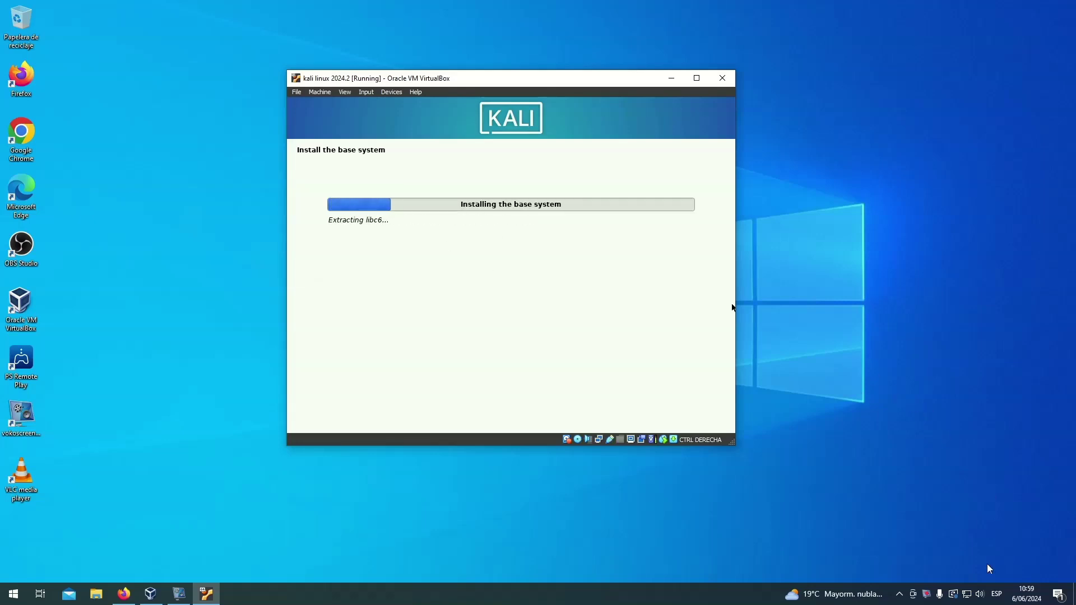
- Keep the default Xfce desktop, top10 and default tools selections and start the software installation
click(946, 593)
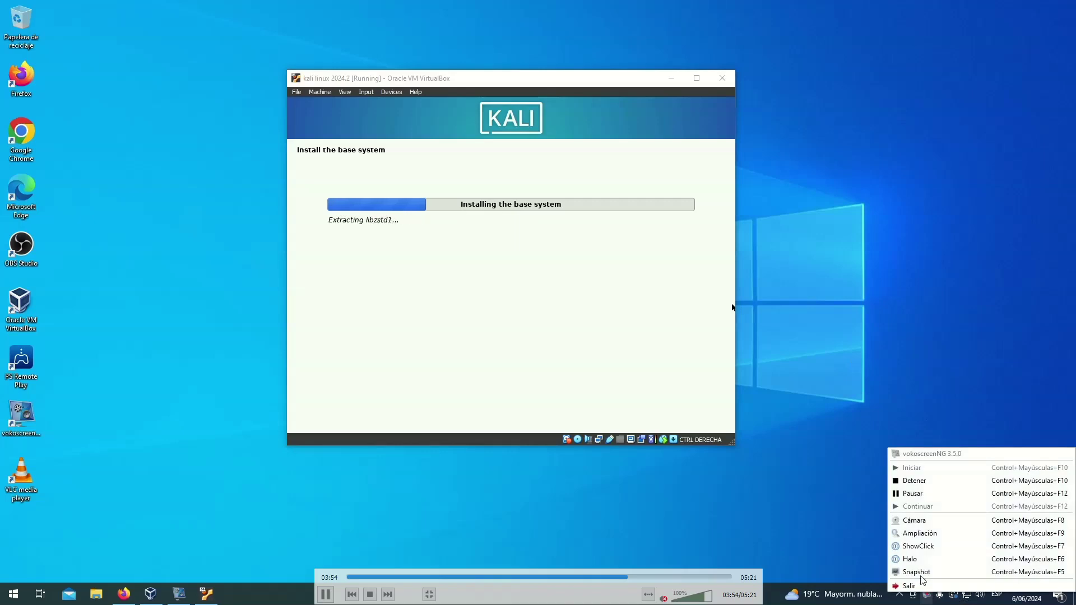
click(911, 494)
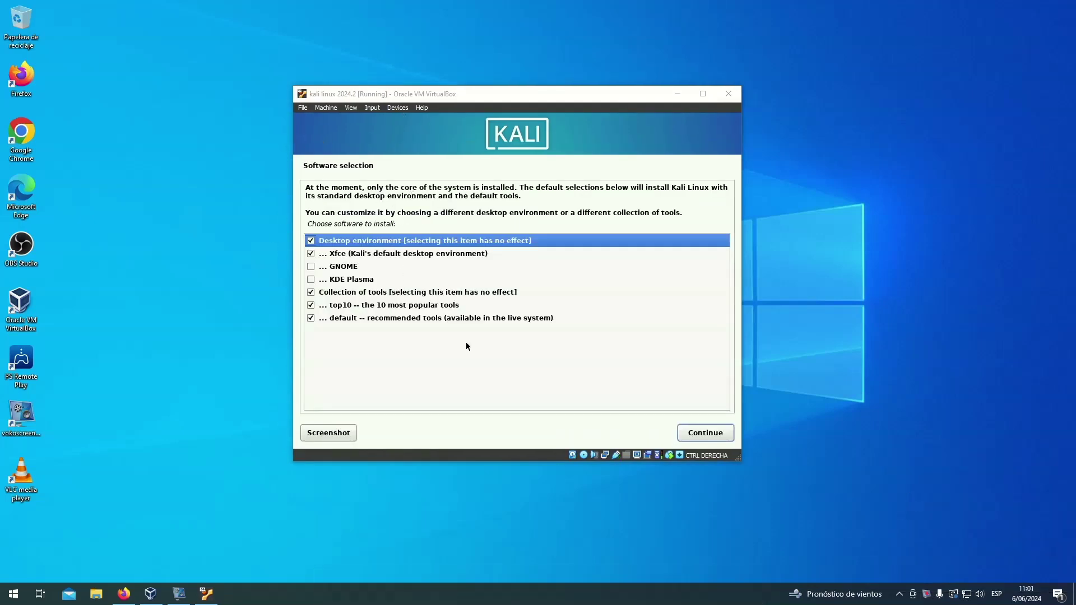
right_click(930, 585)
right_click(927, 594)
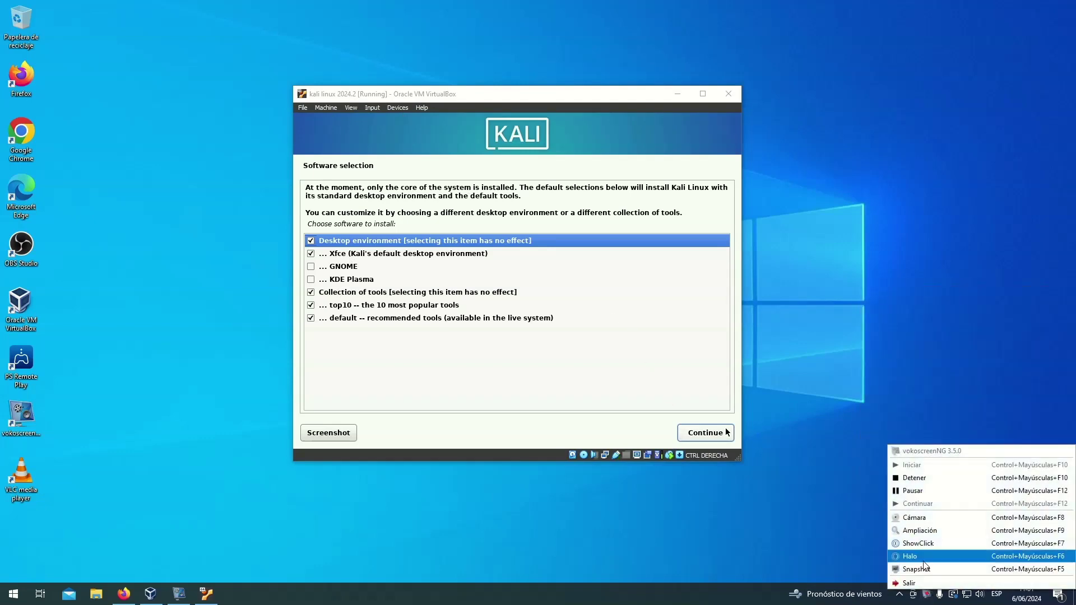
click(912, 491)
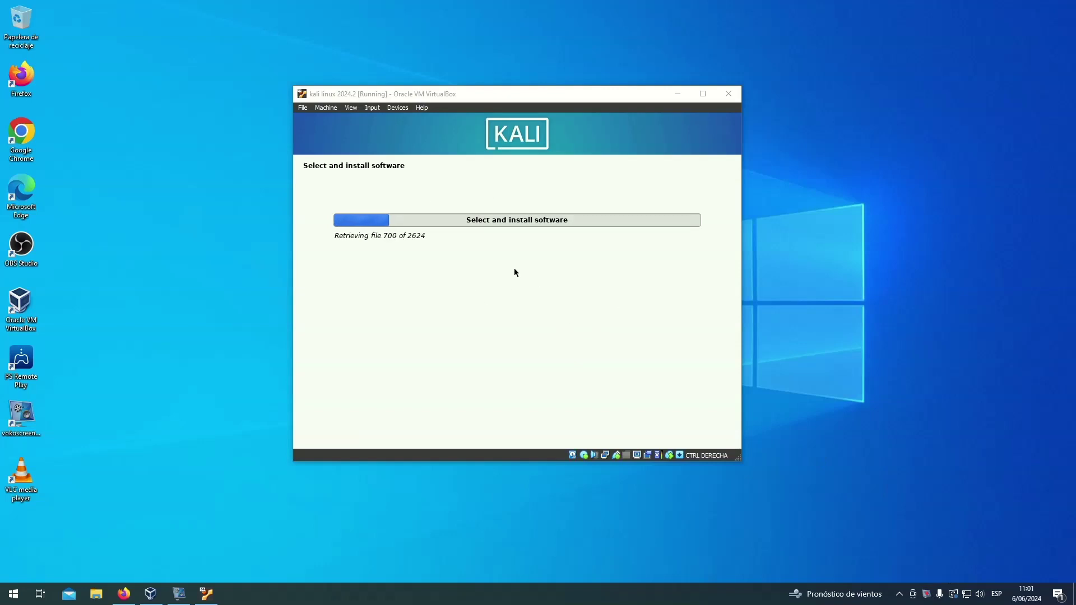
right_click(926, 594)
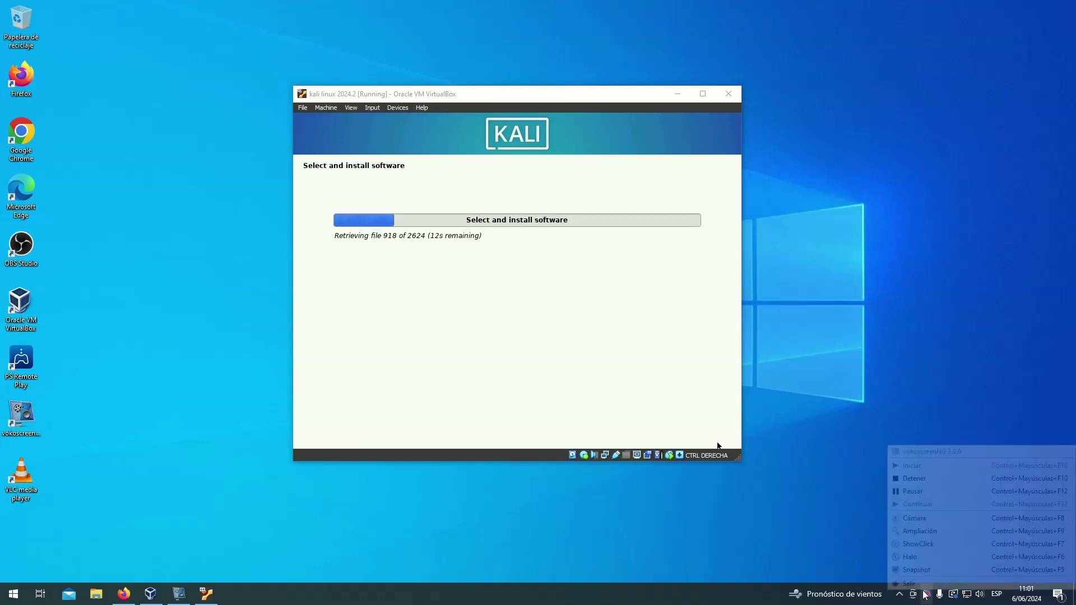
click(919, 491)
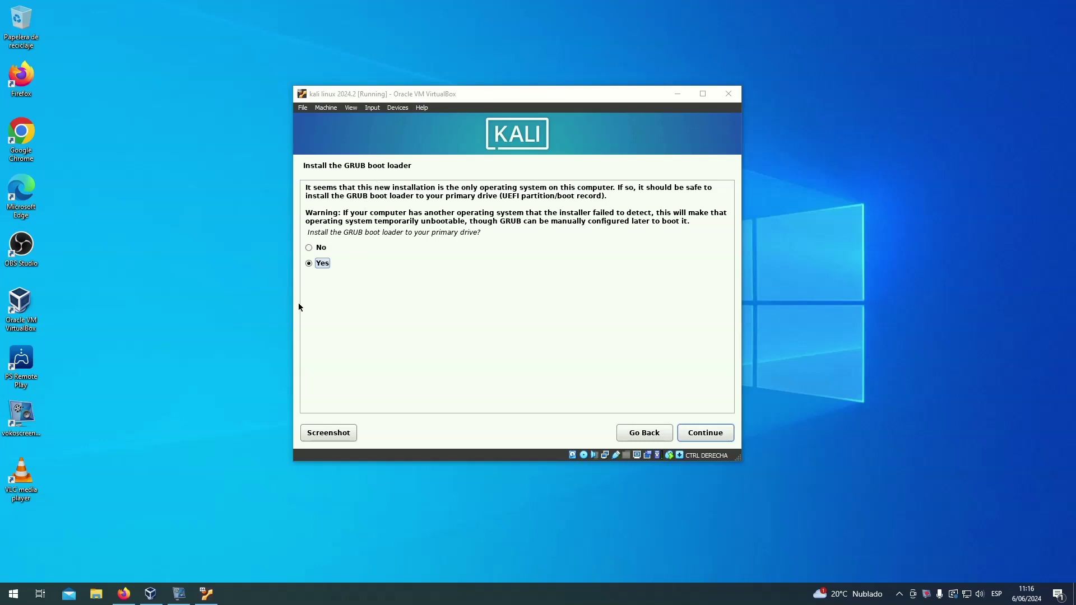
- Install the GRUB boot loader on /dev/sda
click(720, 437)
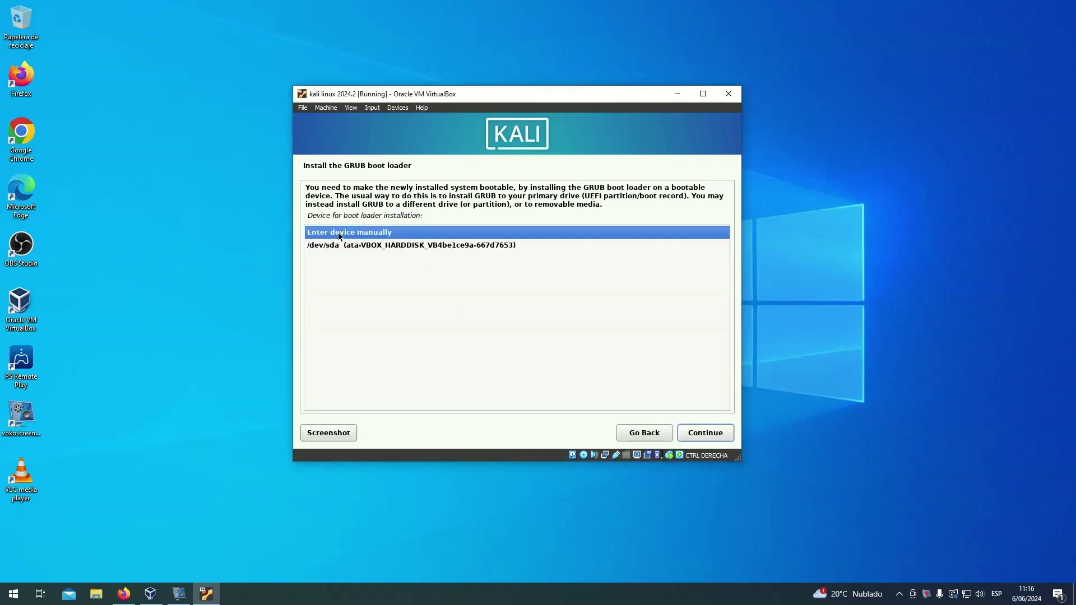
click(347, 245)
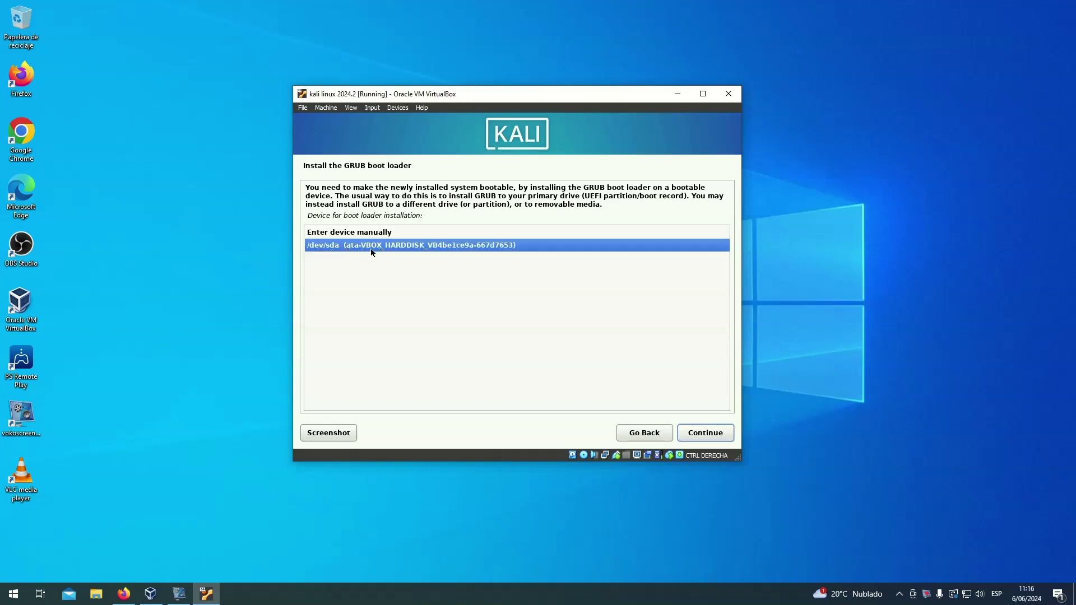
click(702, 434)
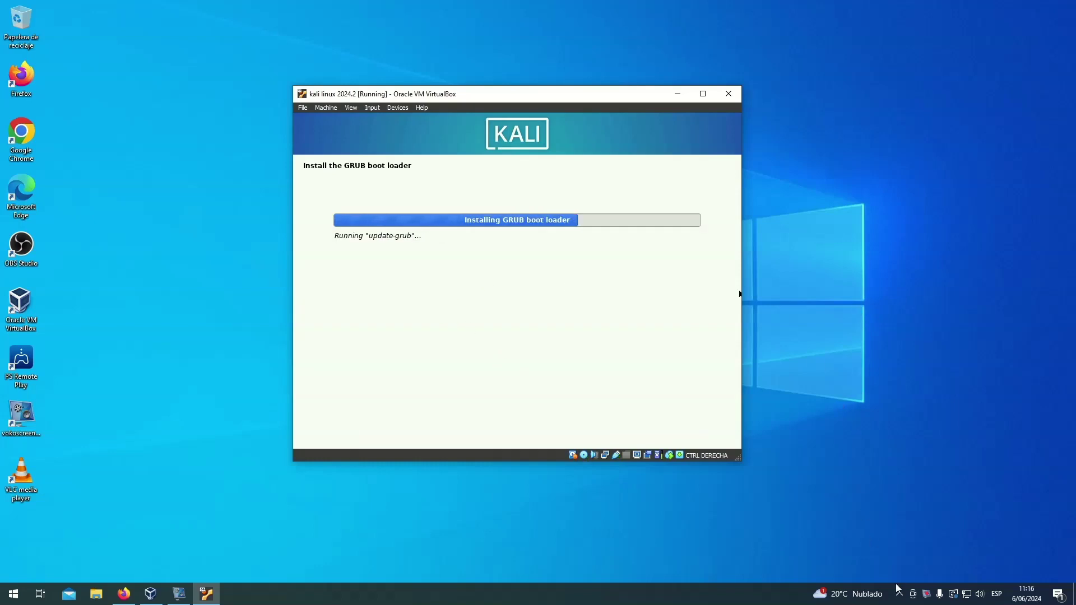
- Finish the Kali installation and reboot the virtual machine
click(927, 596)
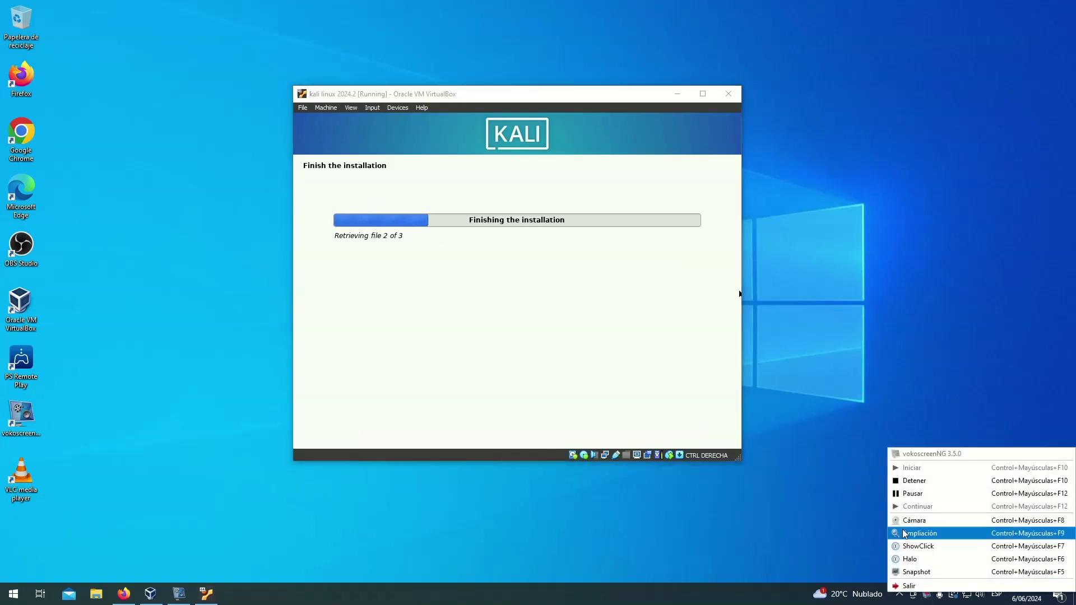
click(930, 492)
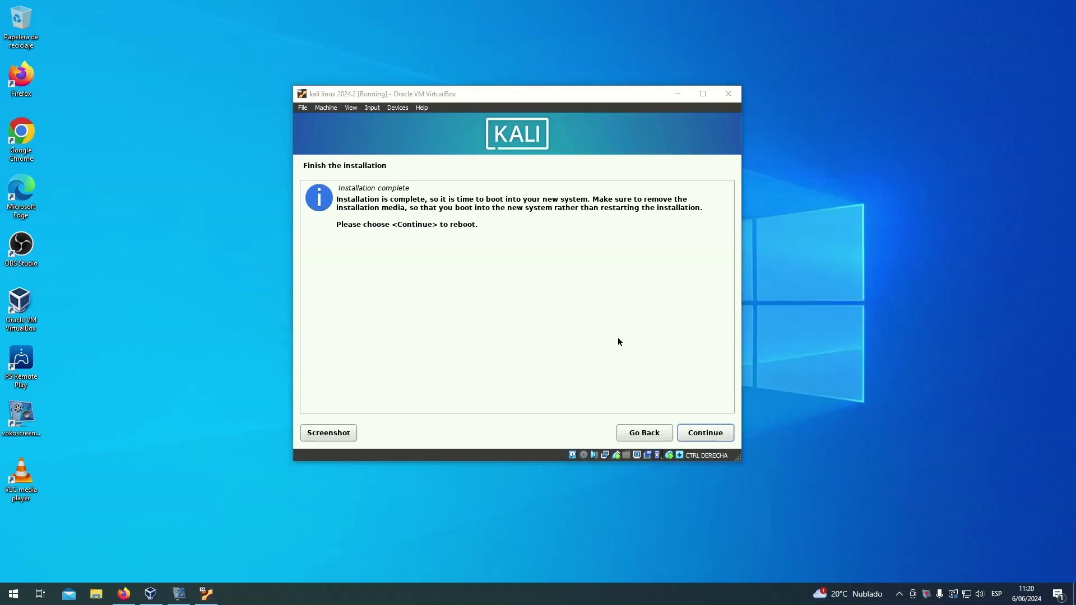
click(688, 431)
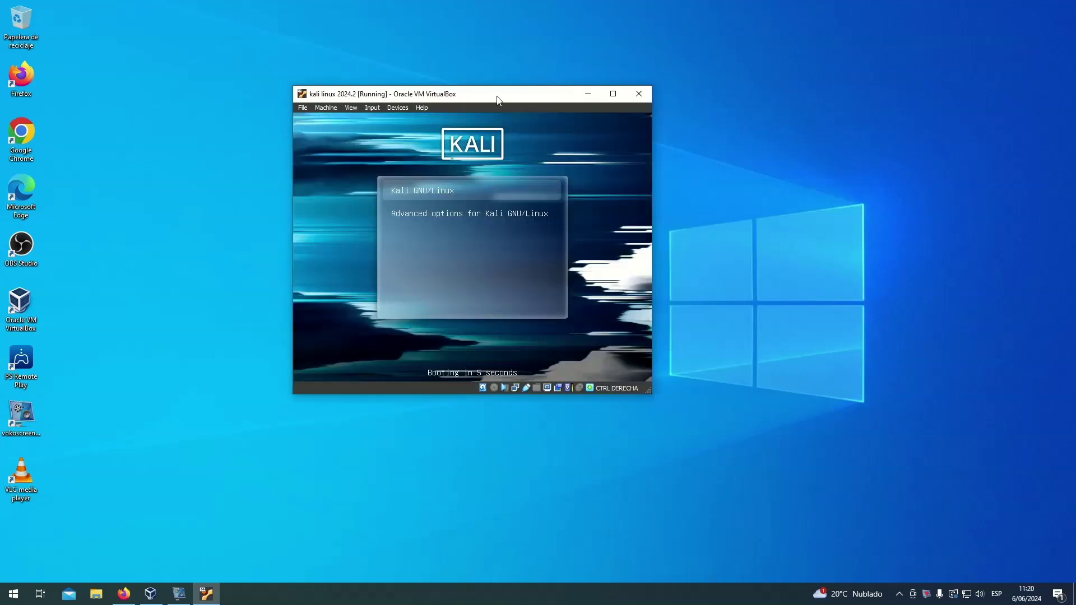
- Dismiss the mouse-capture notice without capturing input and let Kali boot to its login screen
click(527, 217)
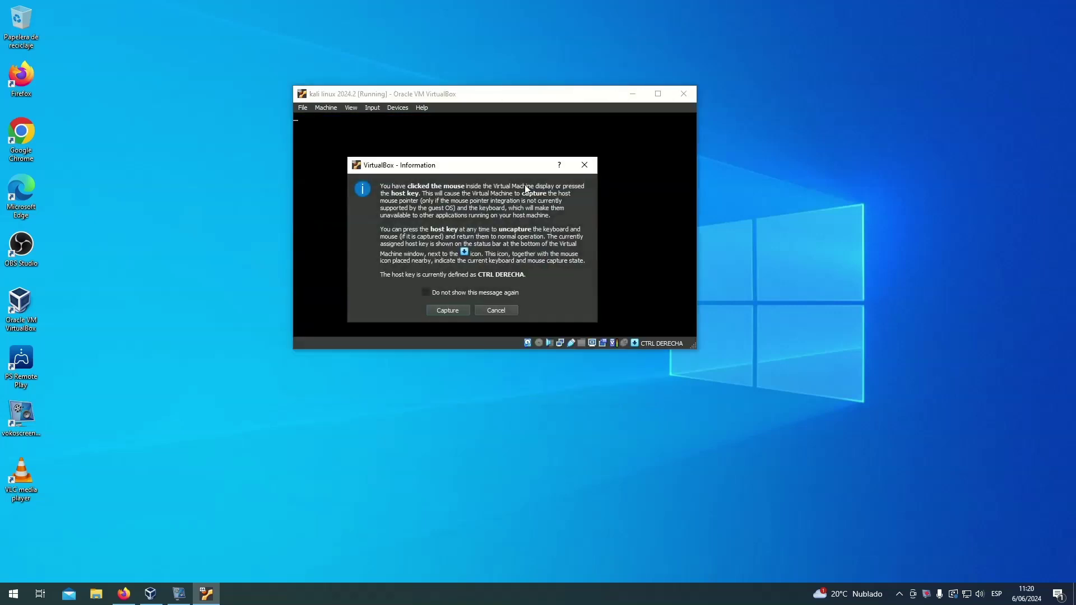
click(502, 308)
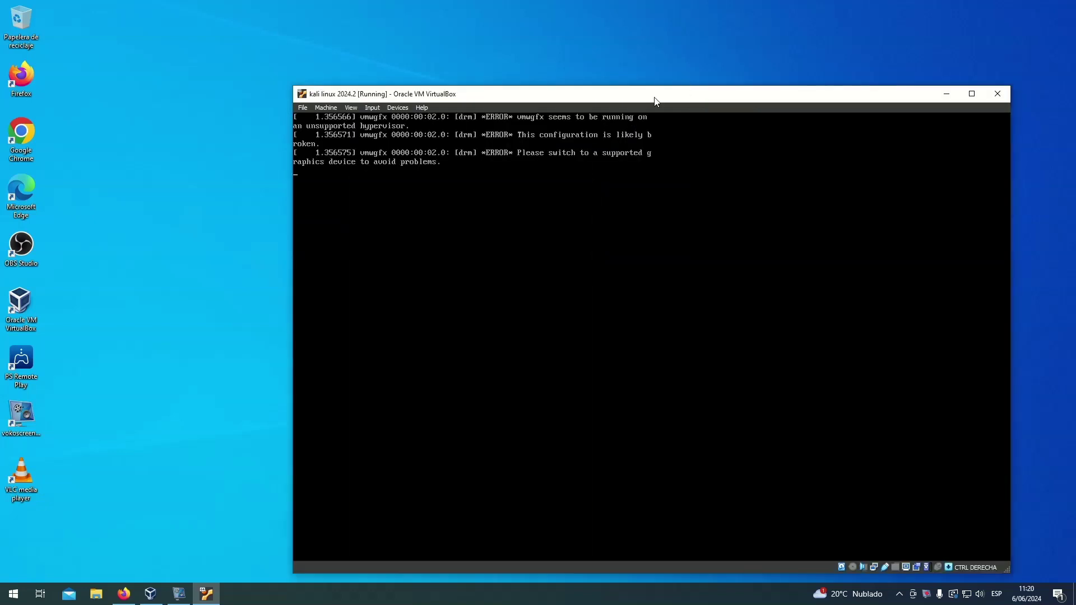
drag(560, 81, 532, 50)
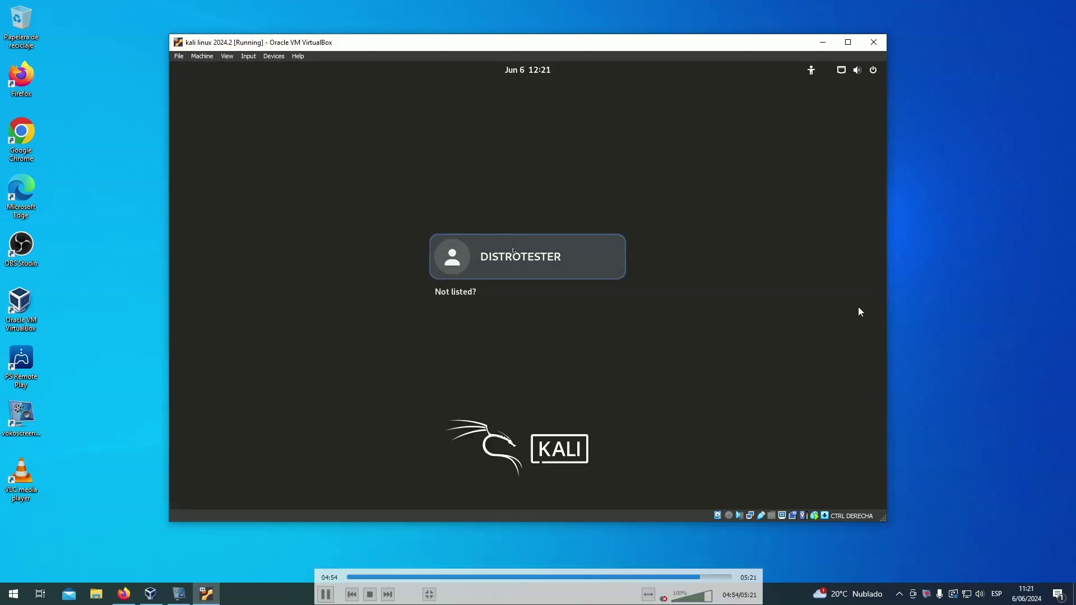
- Log in as the new user with the account password and bring up the Kali desktop
click(516, 256)
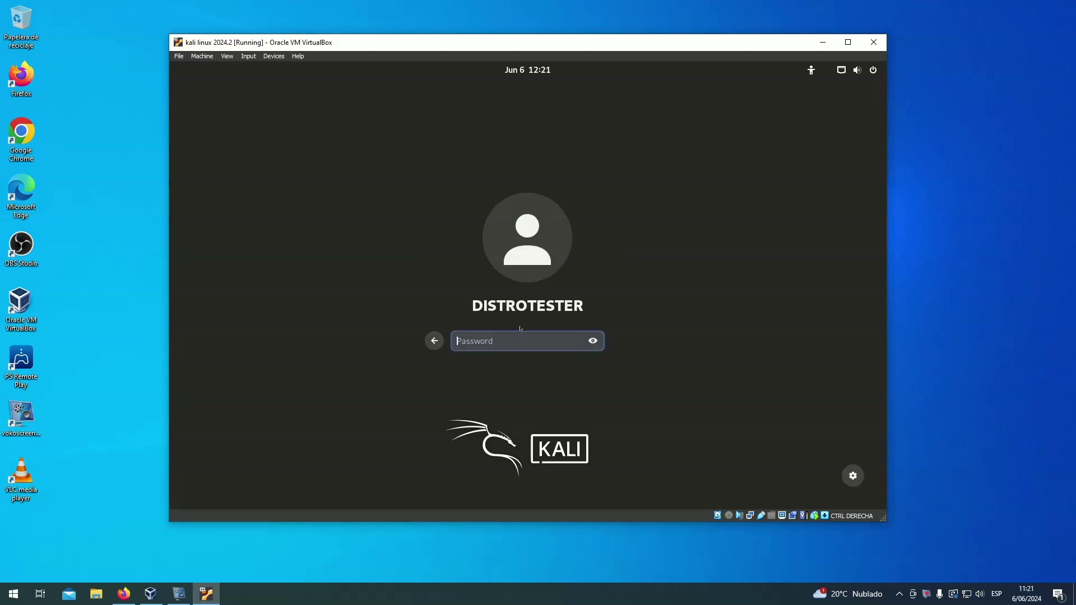
text(kali)
key(Return)
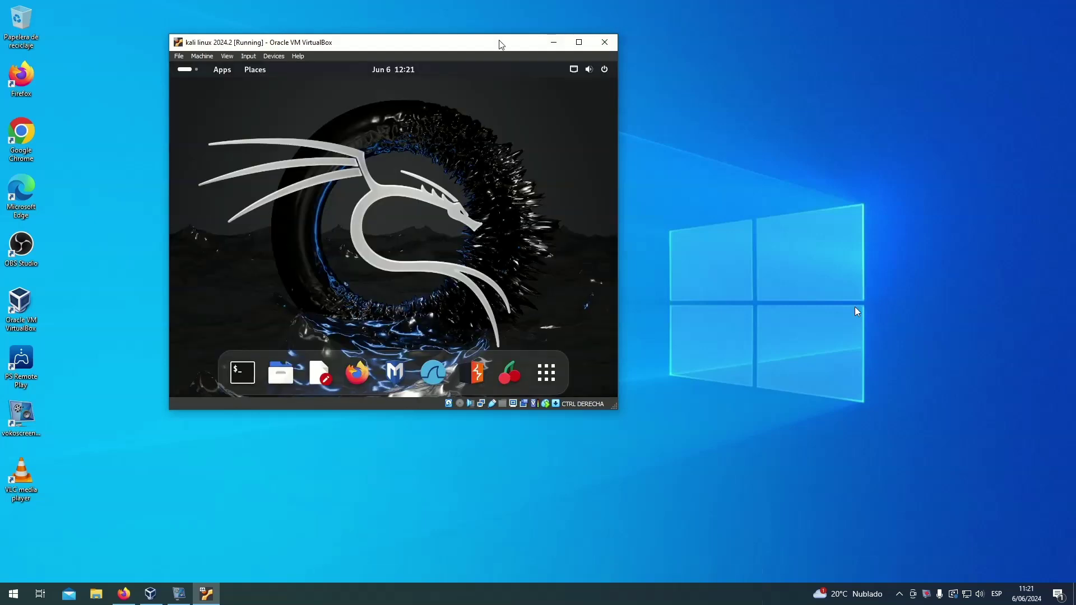
drag(501, 43, 613, 52)
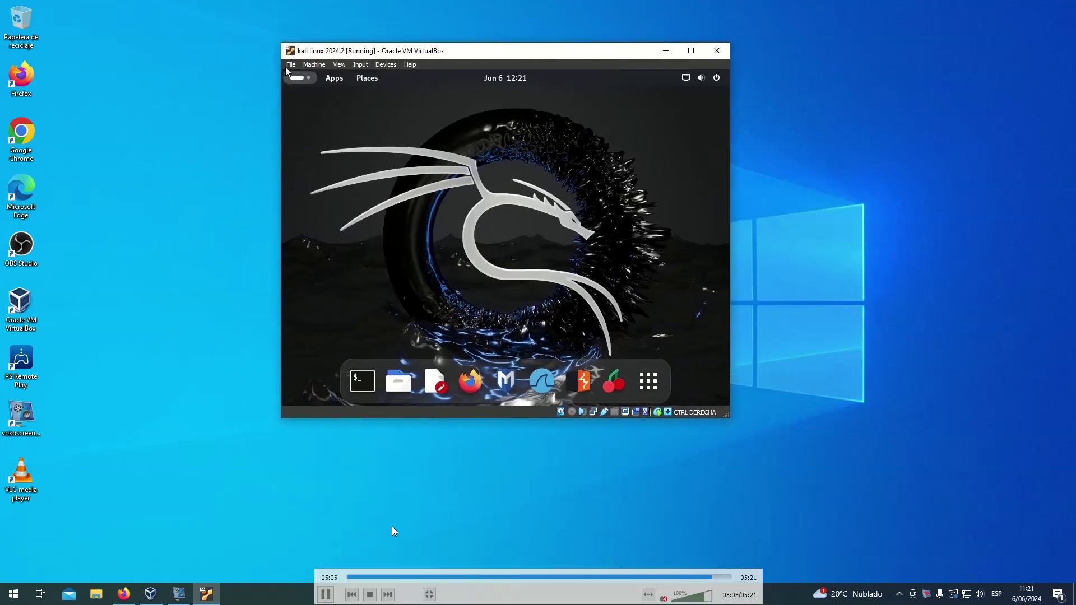
click(429, 594)
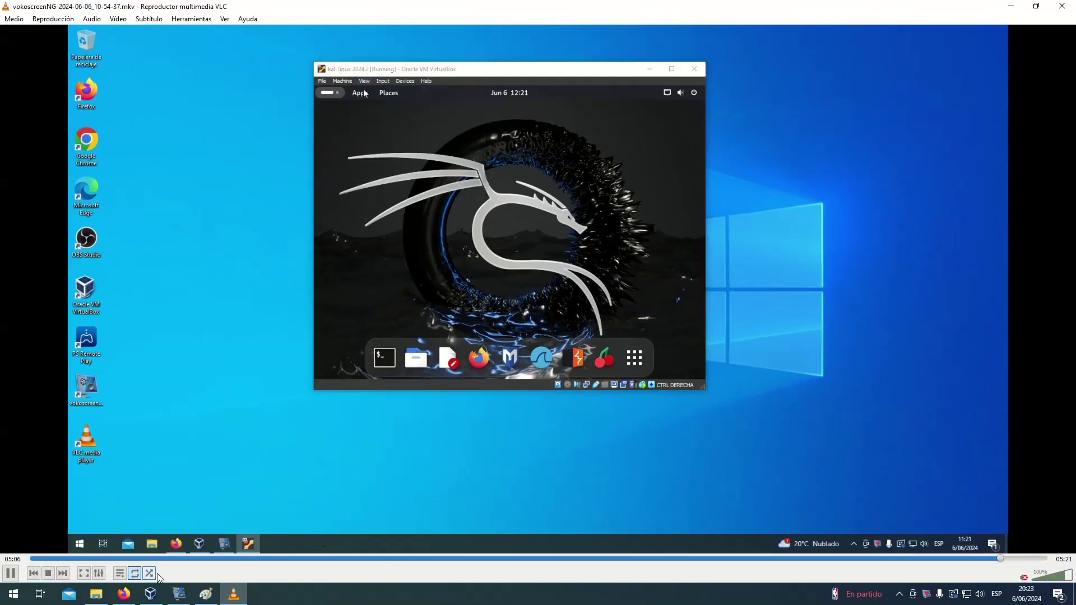